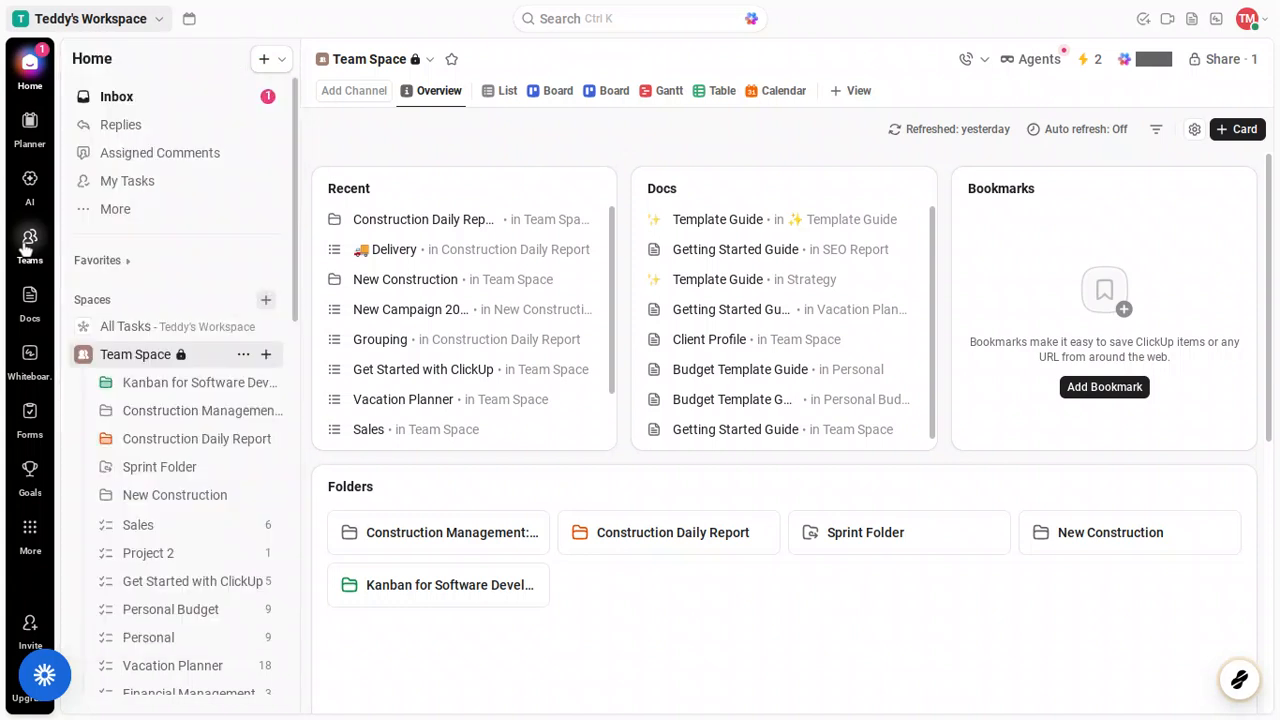
Step: Go to the Teams Hub from the workspace's left sidebar rail
left_click(29, 244)
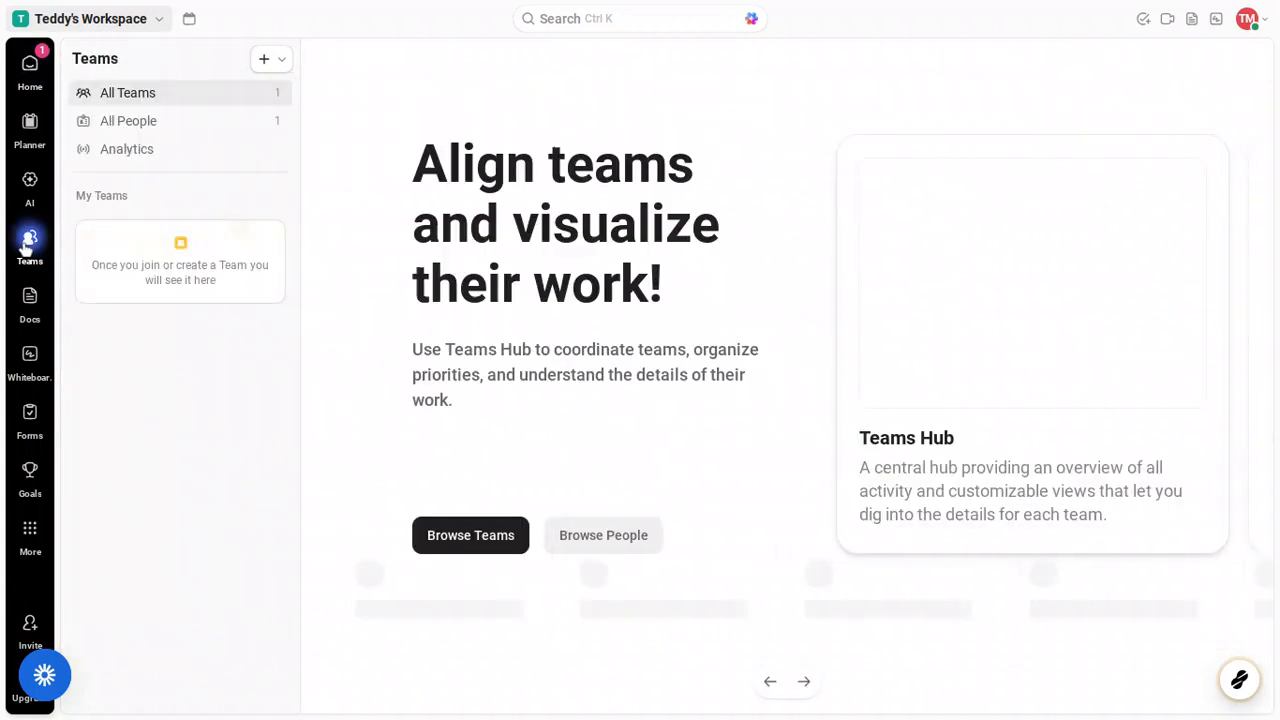
mouse_move(29, 239)
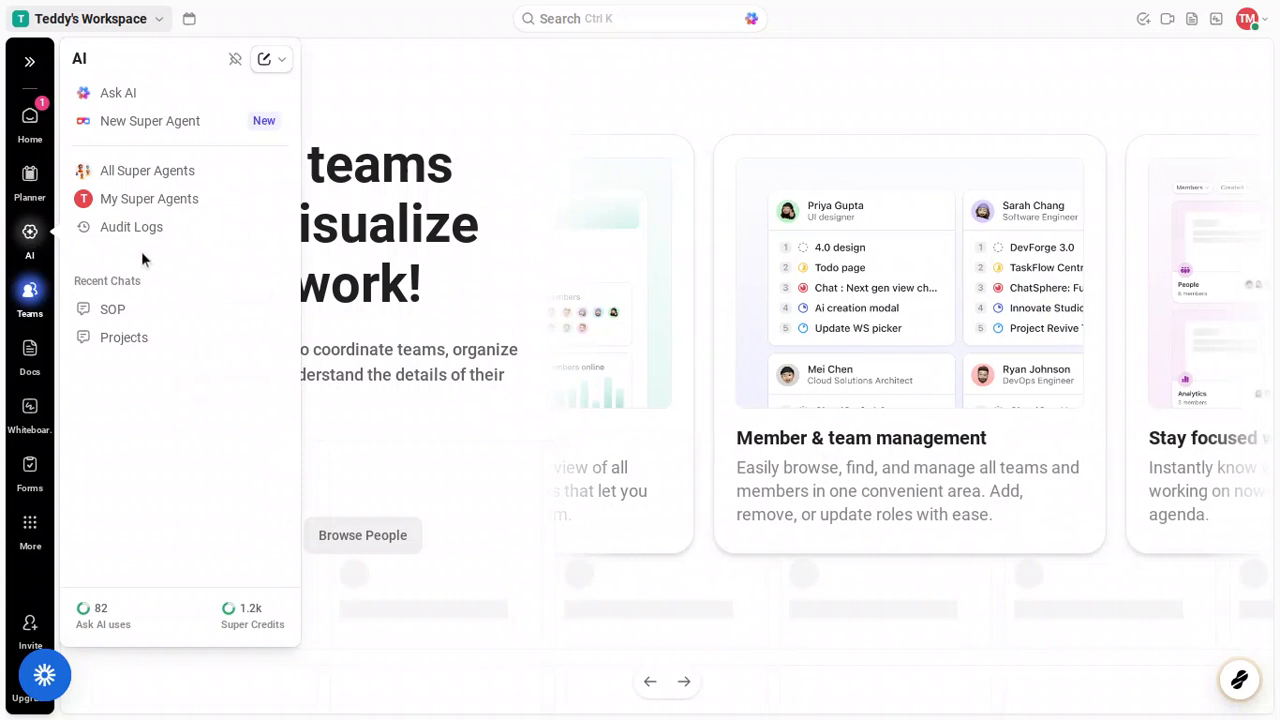
mouse_move(32, 290)
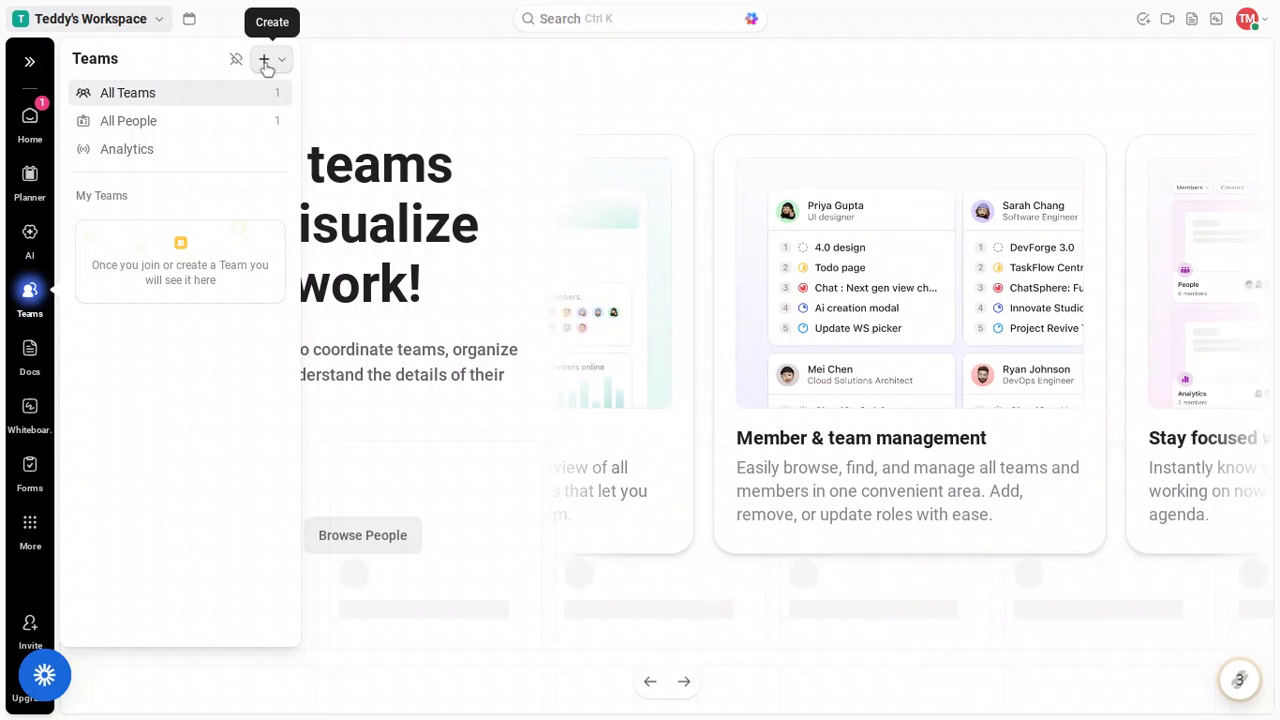
left_click(265, 62)
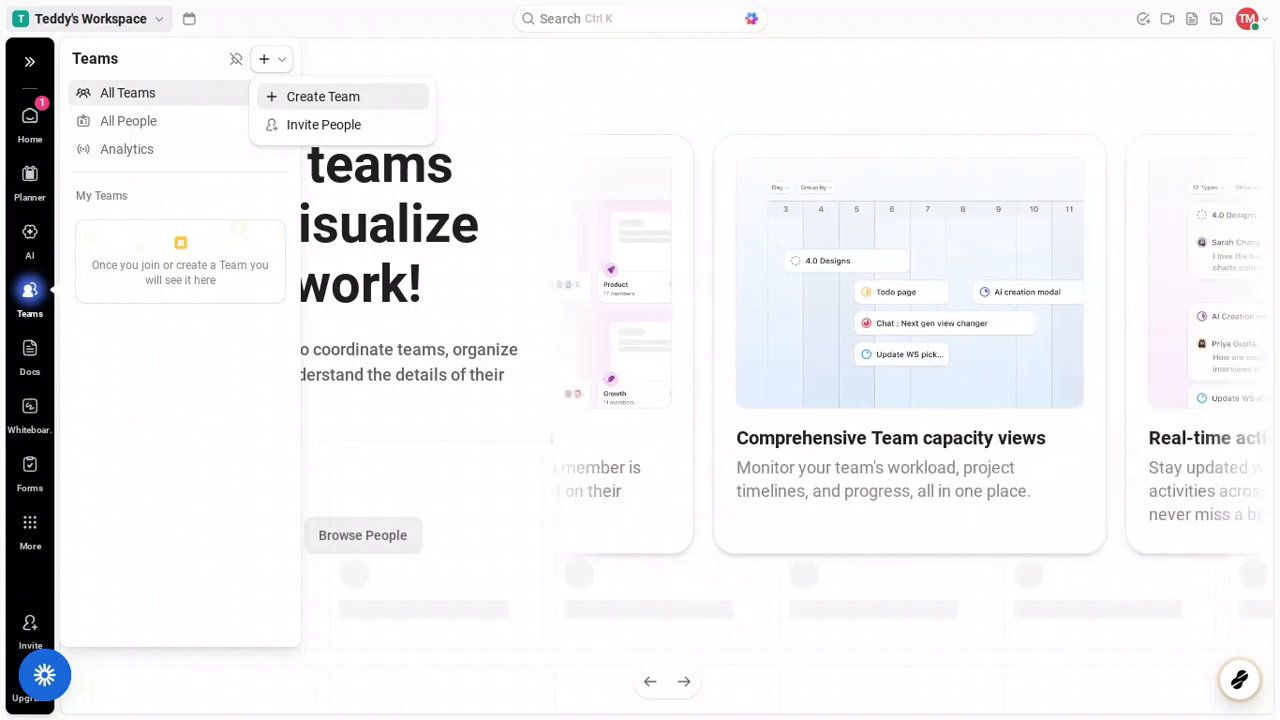
Step: Start a new team from the Teams panel's Create menu
left_click(357, 98)
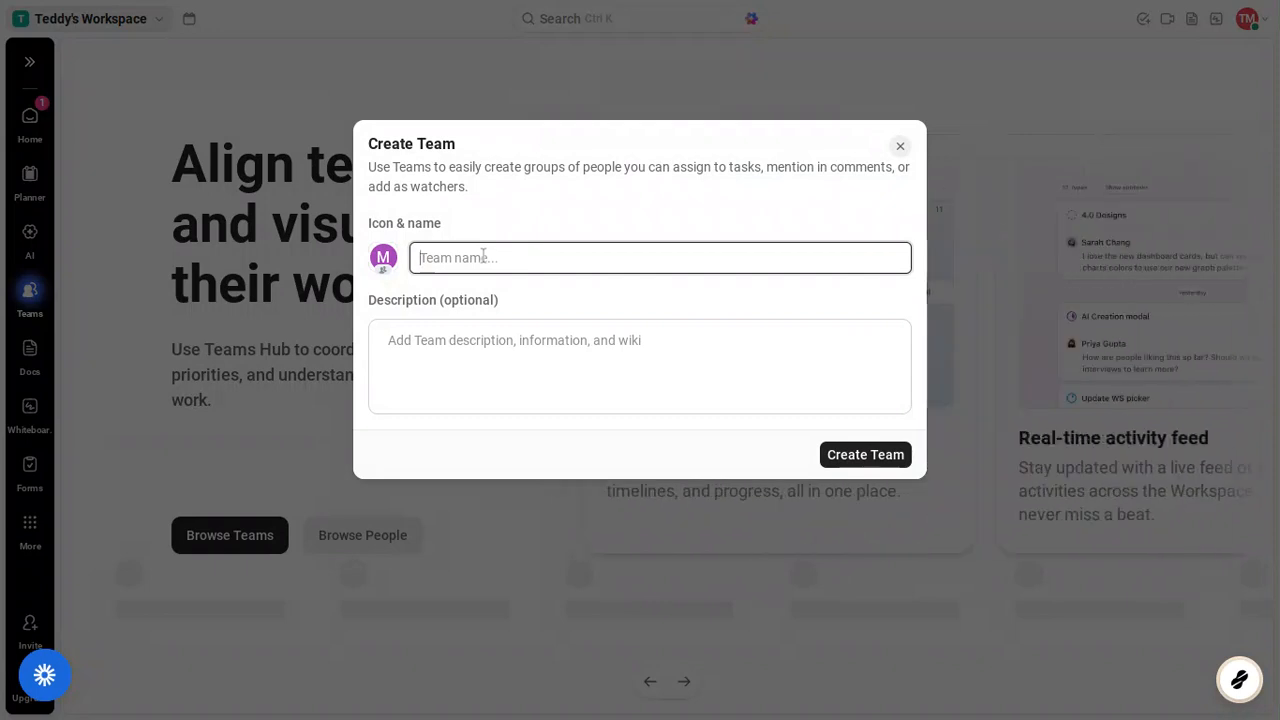
Step: Create the team 'Dream Team' with description 'Producing top tier products'
type("Dr")
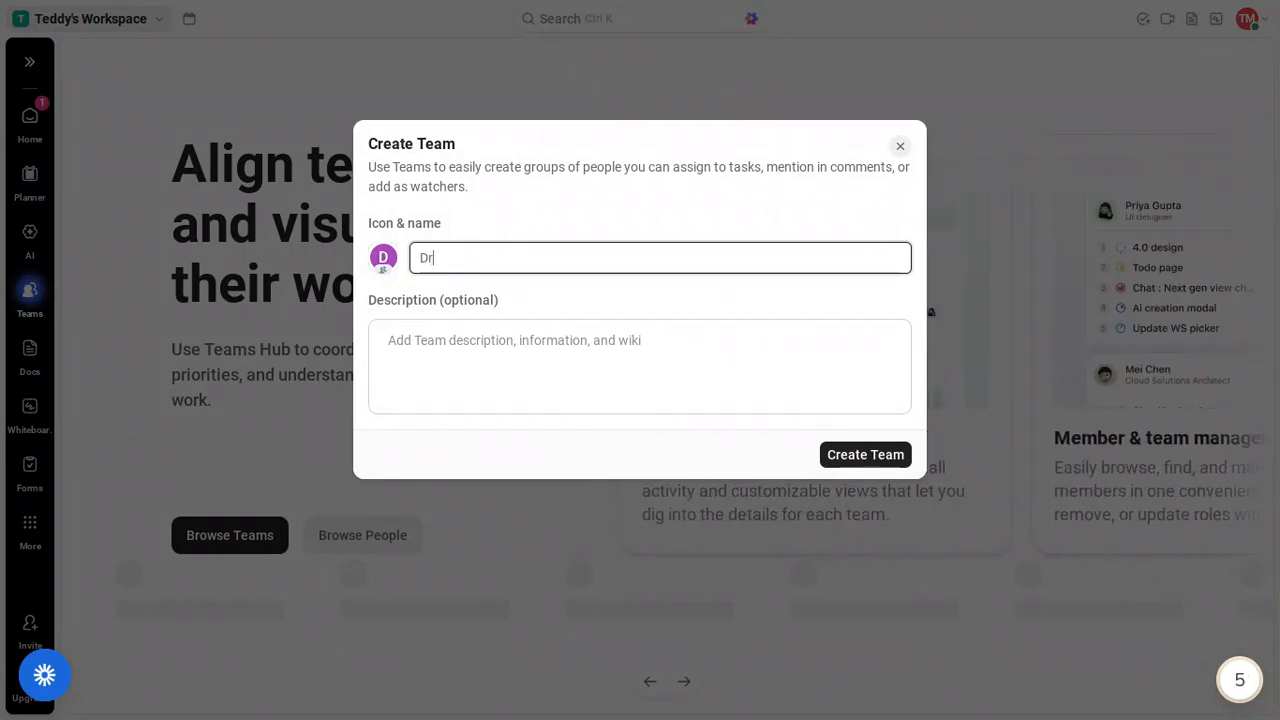
type("eam Team")
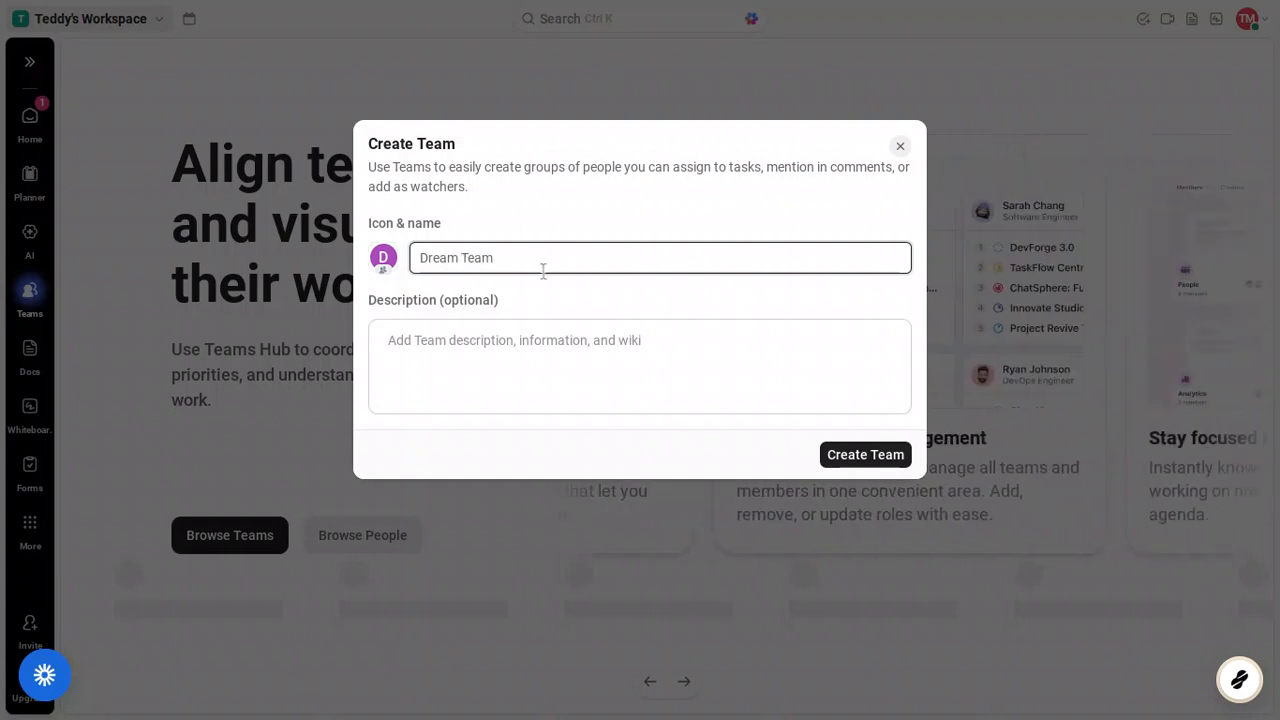
left_click(502, 347)
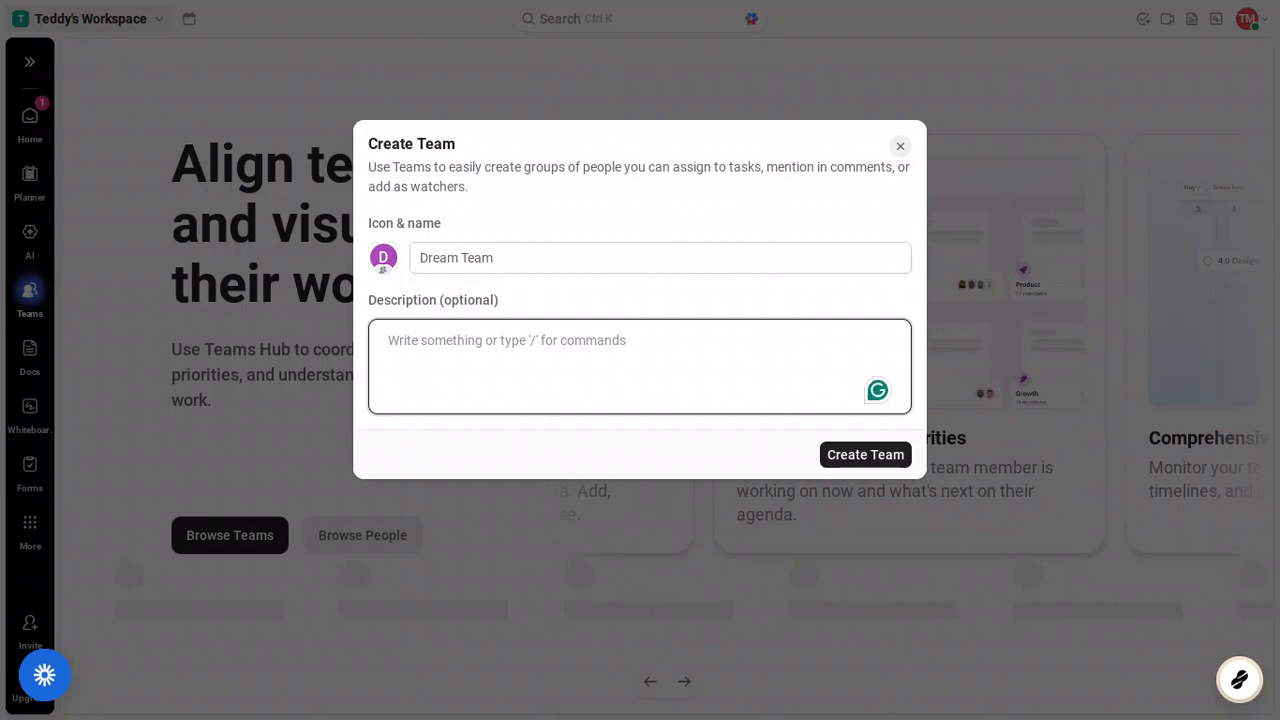
type("P")
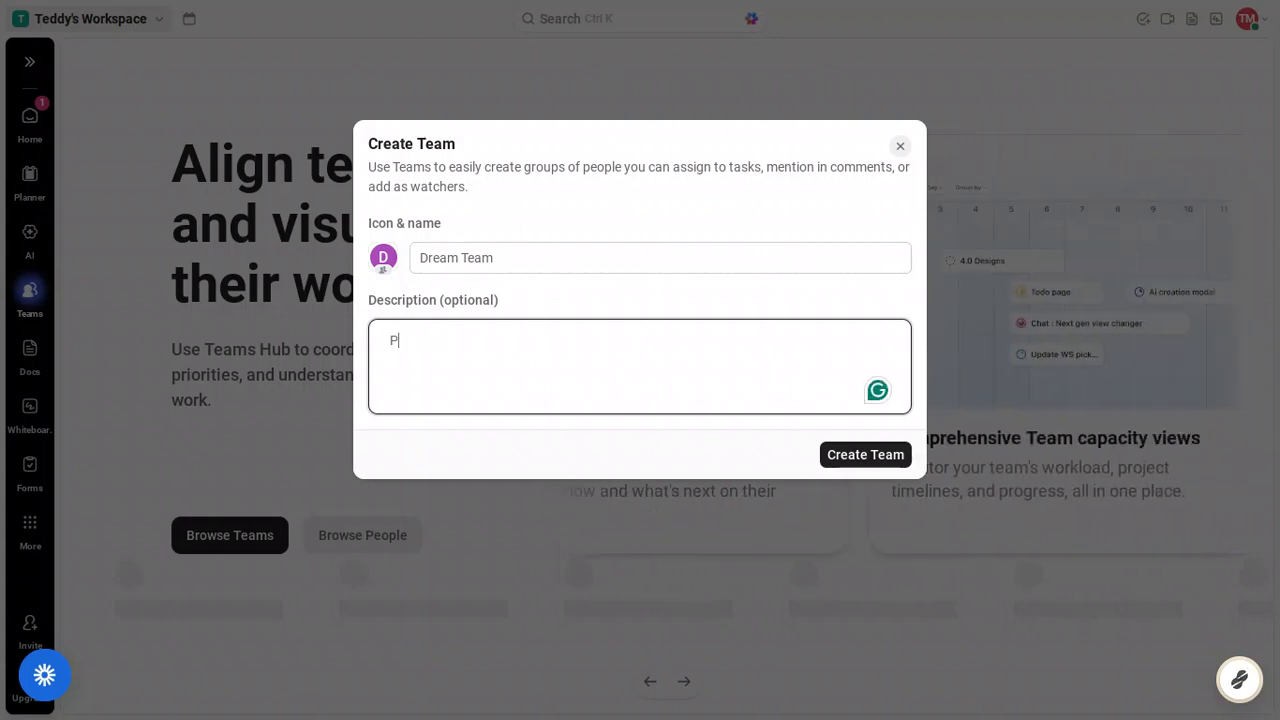
type("roduc")
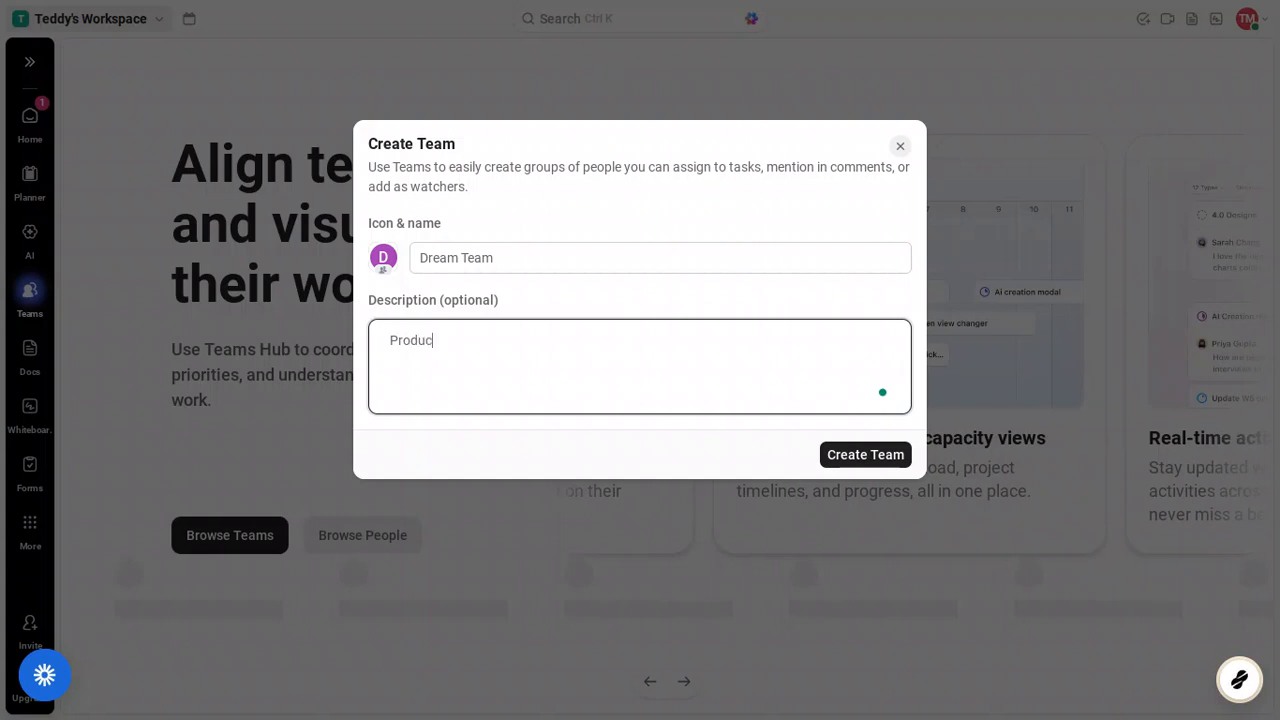
type("ing ")
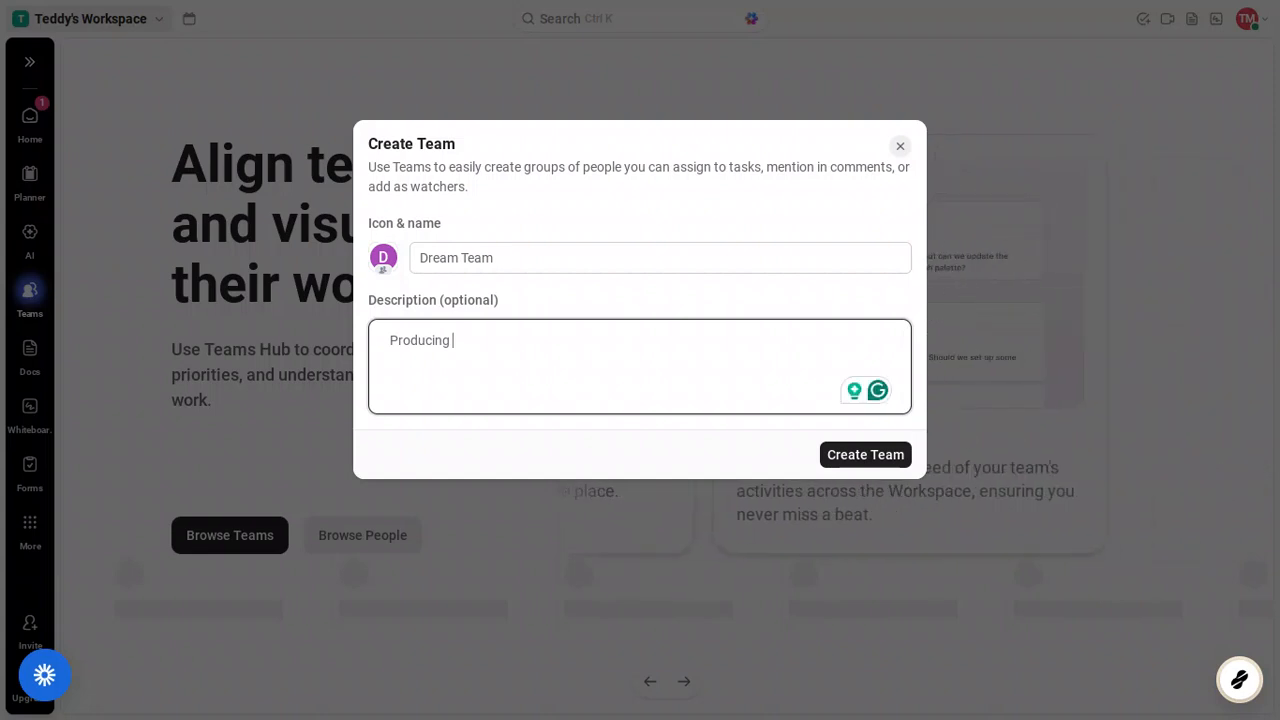
type("top")
type(" tier")
type(" pro")
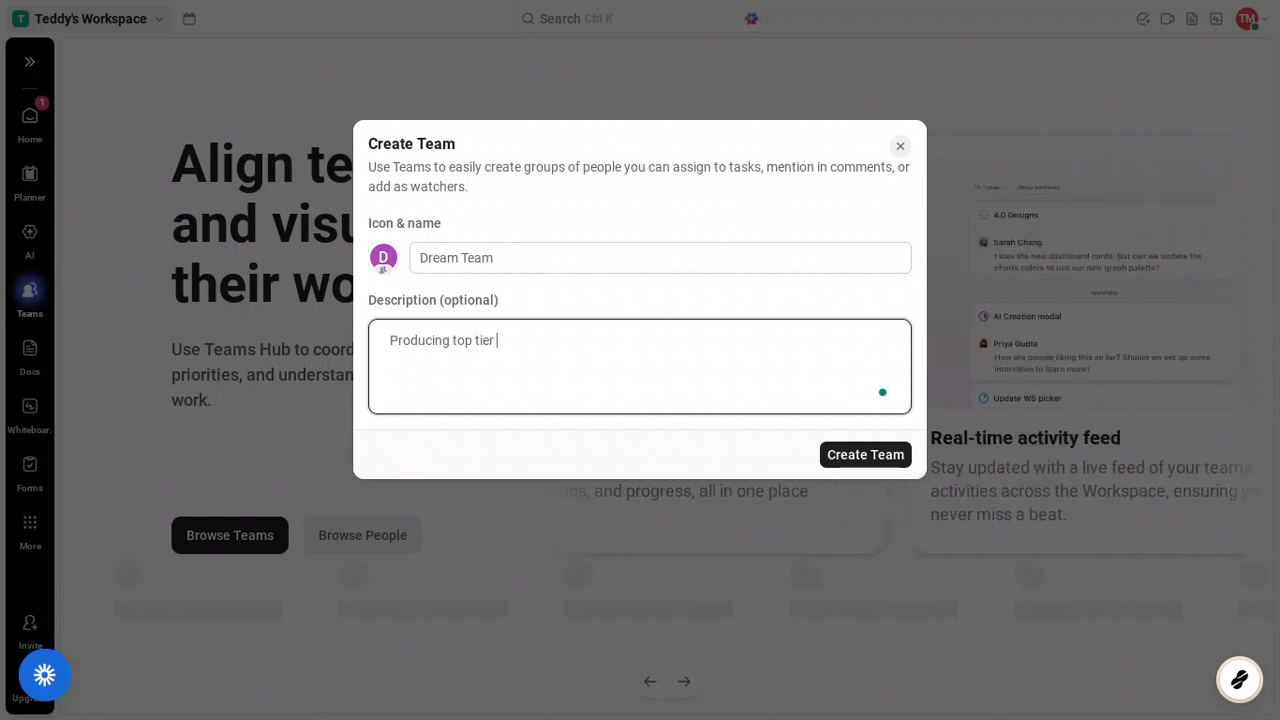
type("duct")
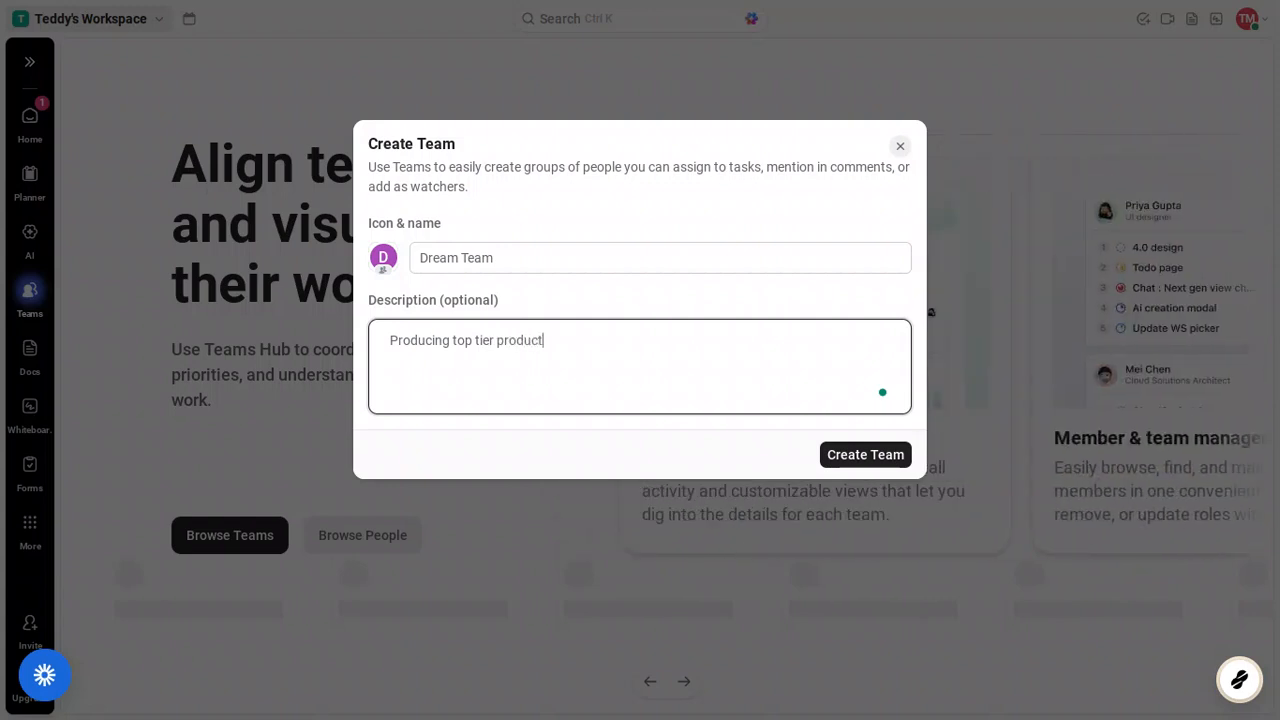
type("s")
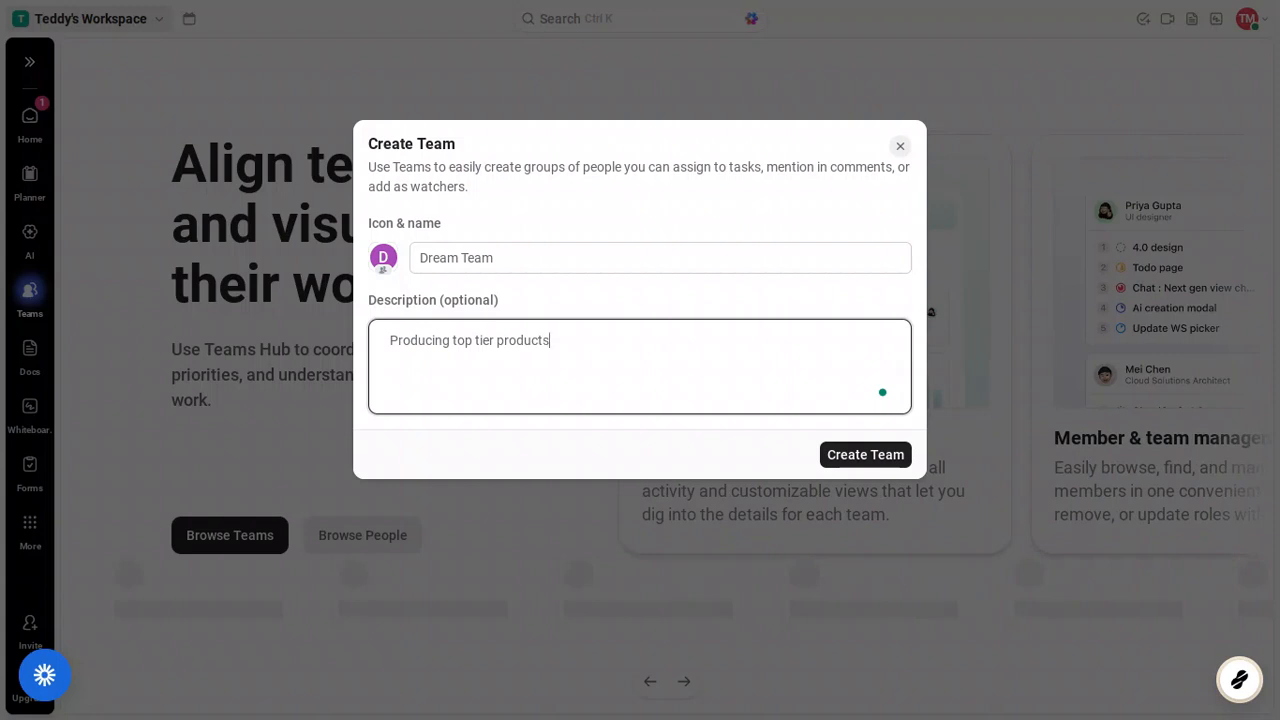
left_click(866, 455)
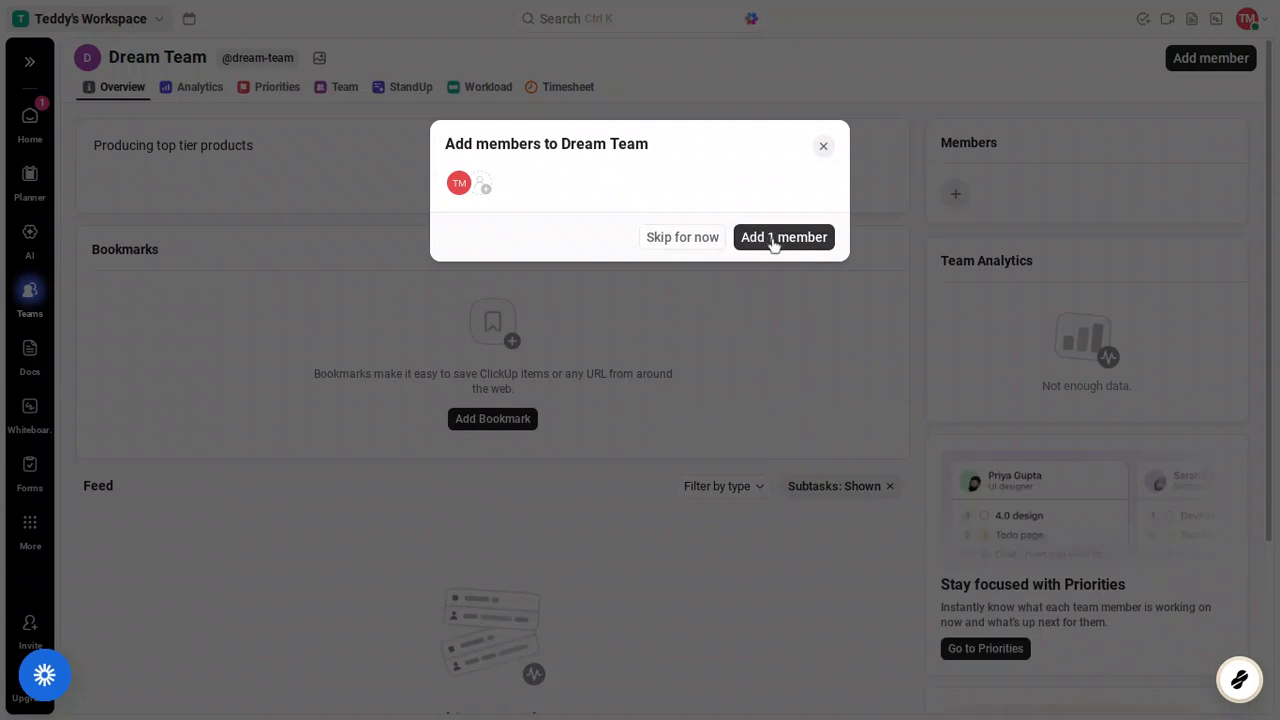
Step: Dismiss Dream Team's add-members prompt without picking anyone, skipping member setup for now
left_click(485, 189)
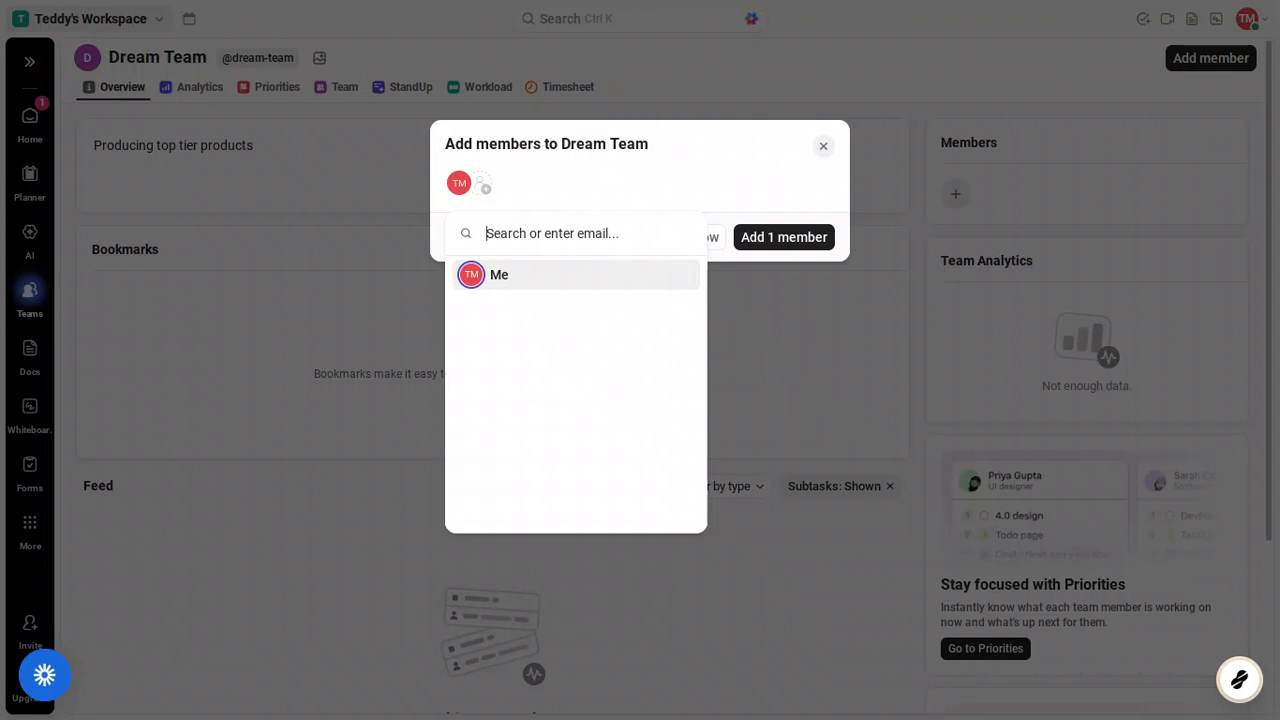
left_click(604, 193)
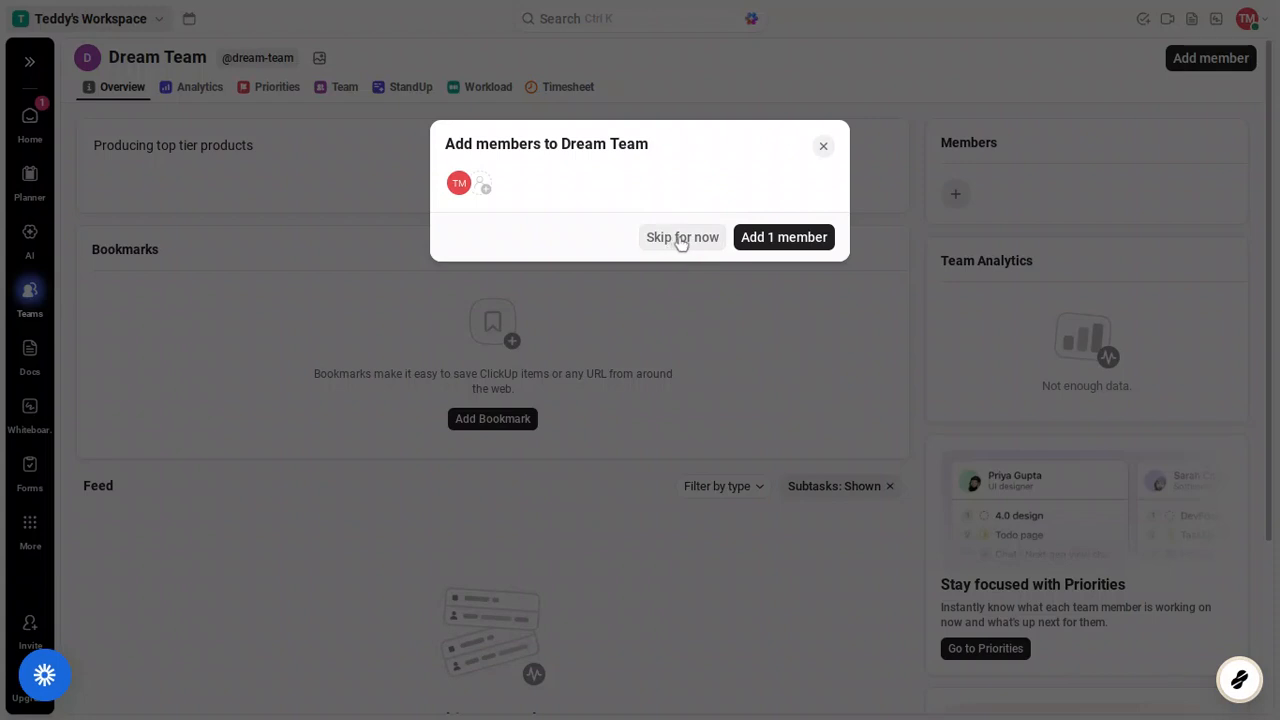
left_click(681, 239)
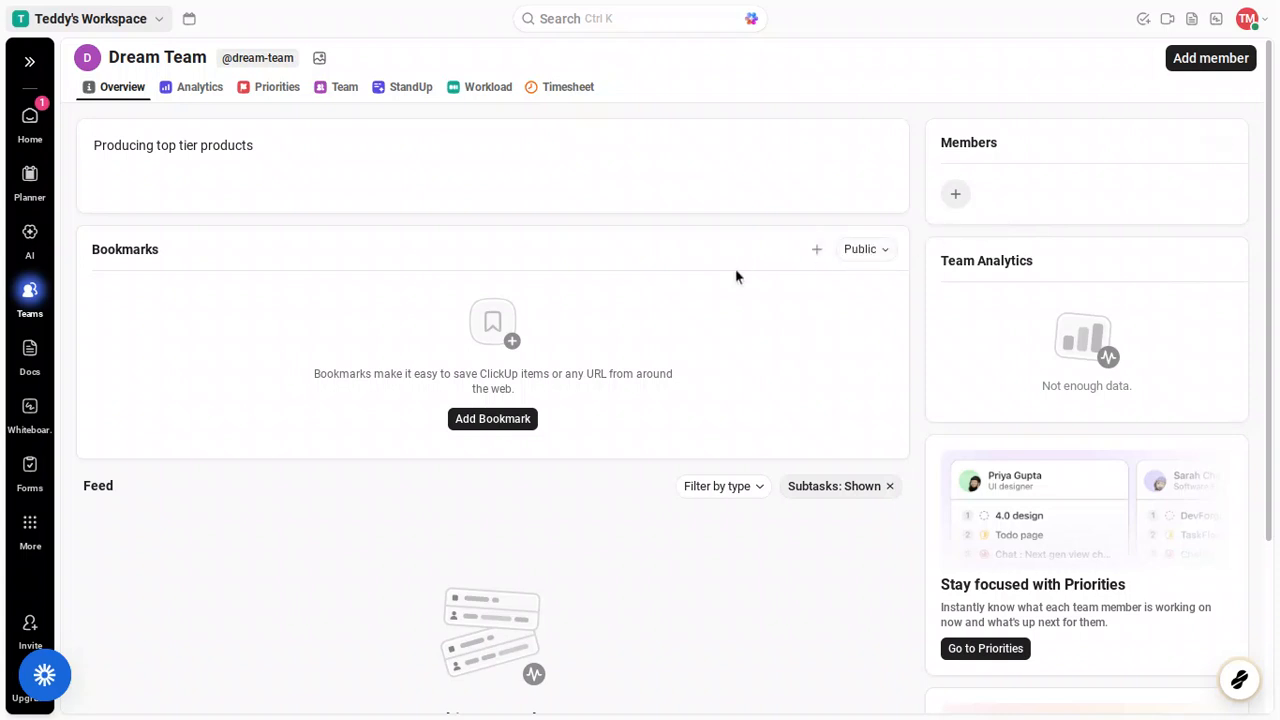
Step: Scroll the team Overview back to the top and view Dream Team's Timesheet
scroll(736, 277, "down", 3)
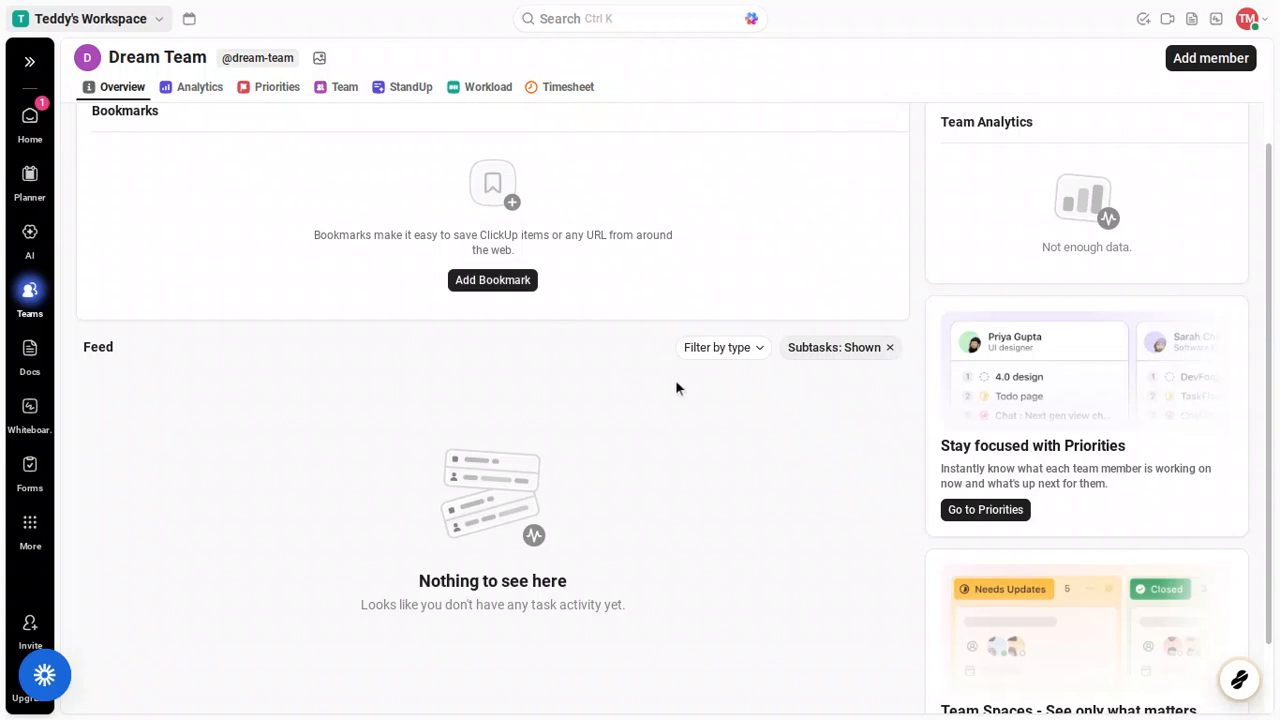
scroll(675, 388, "down", 2)
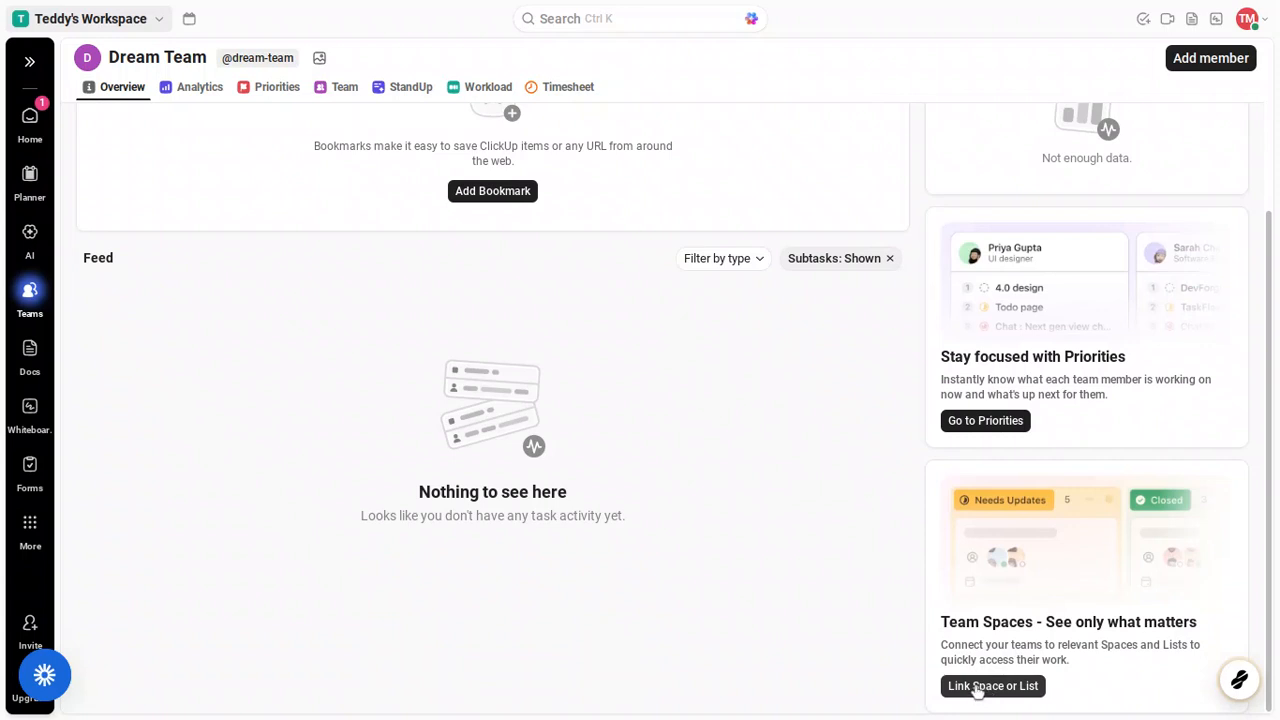
scroll(856, 530, "up", 3)
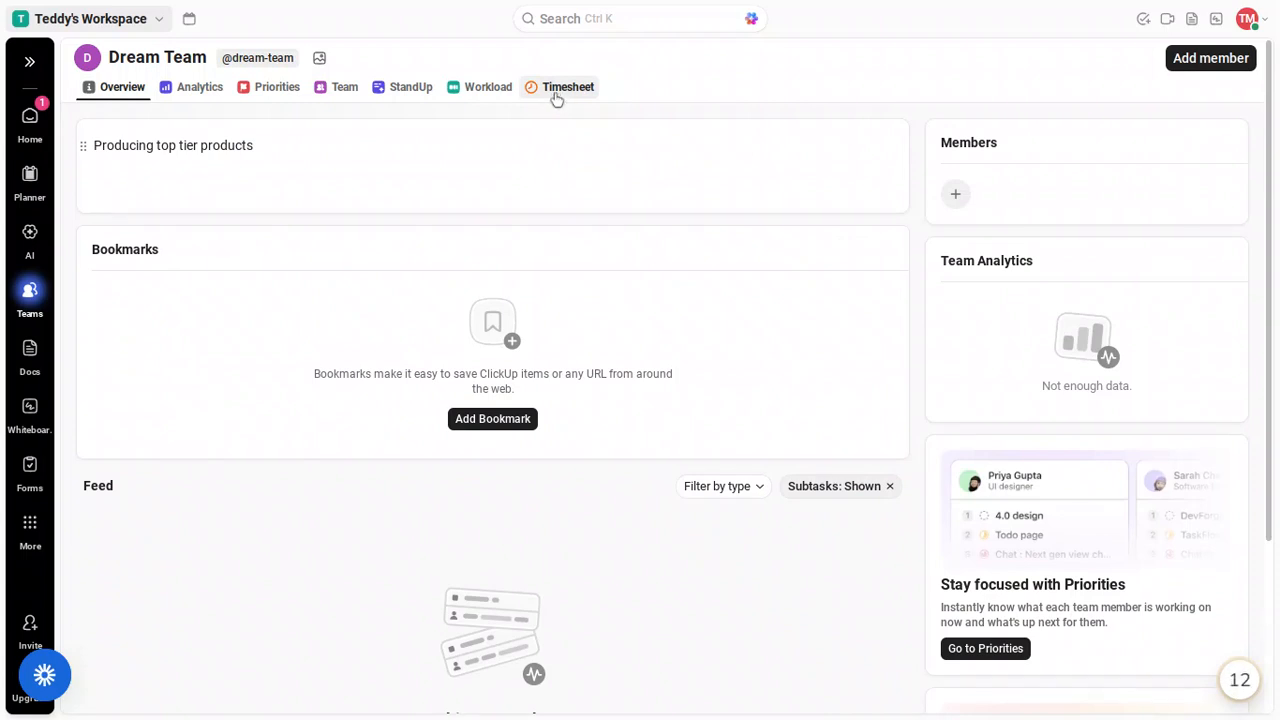
left_click(556, 94)
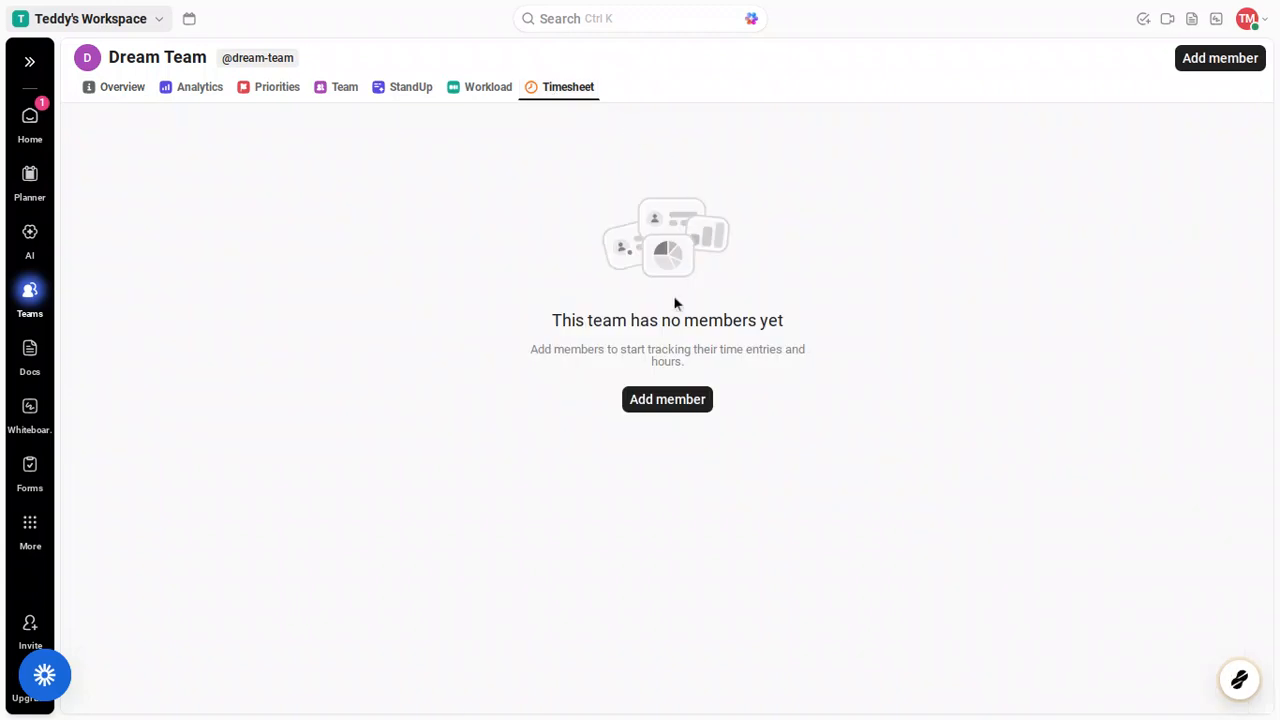
Step: Add one colleague to Dream Team from the Timesheet, then view the Team tab's member cards
left_click(664, 400)
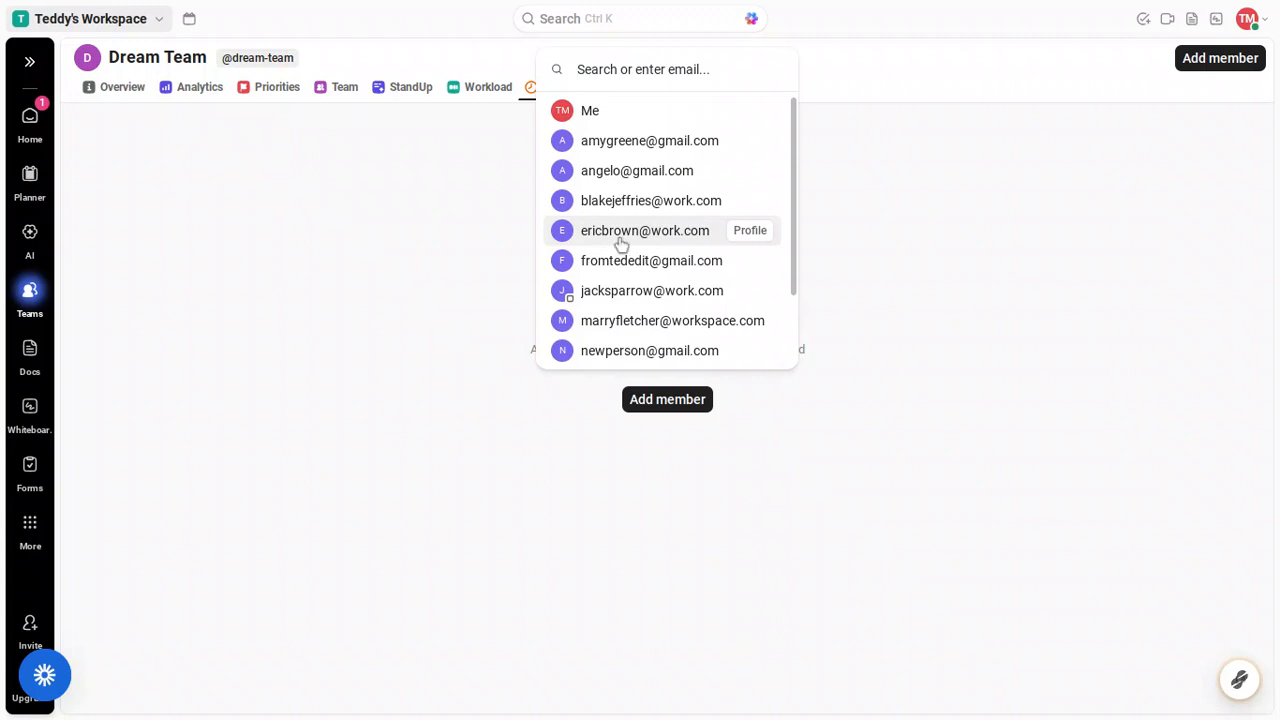
left_click(620, 235)
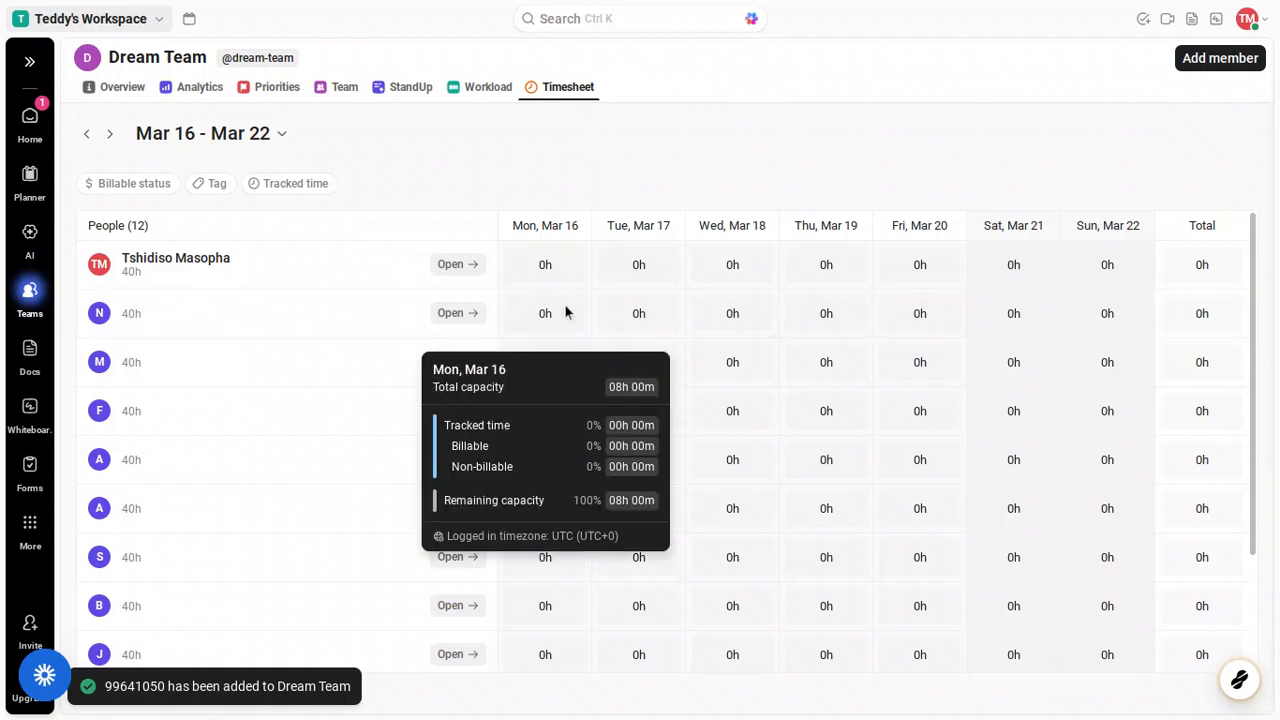
mouse_move(535, 313)
scroll(529, 318, "down", 3)
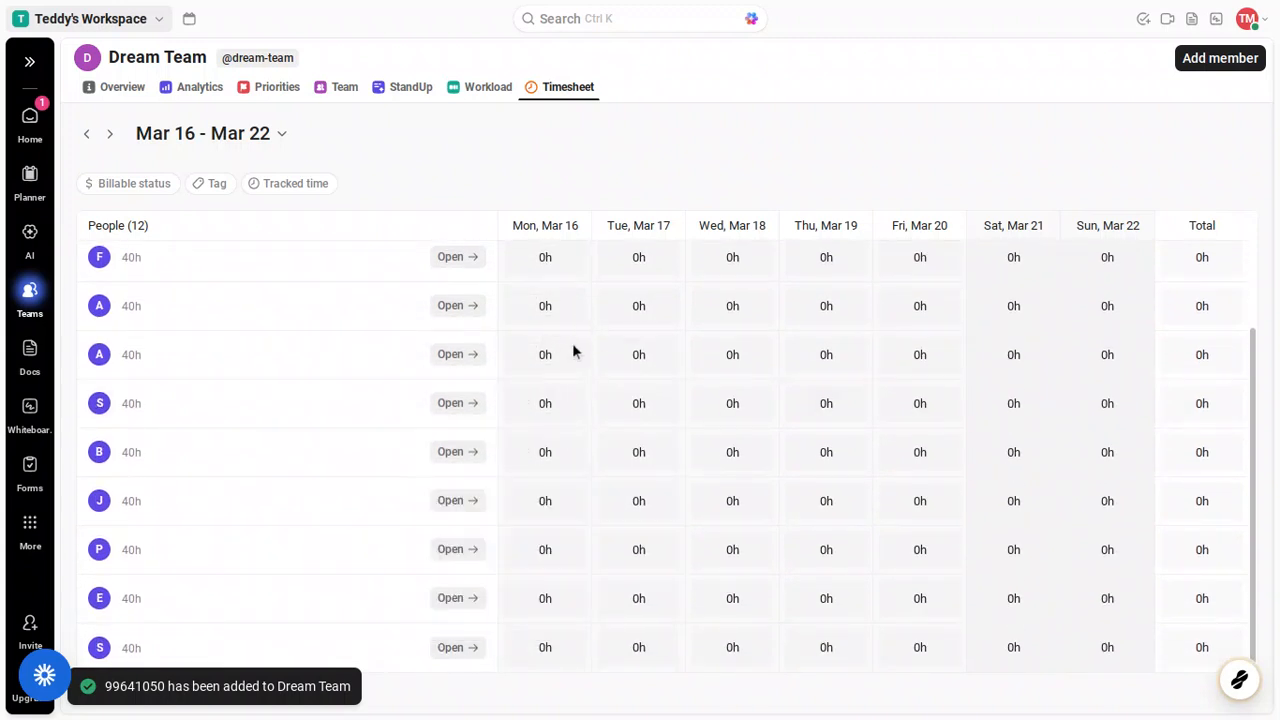
mouse_move(545, 441)
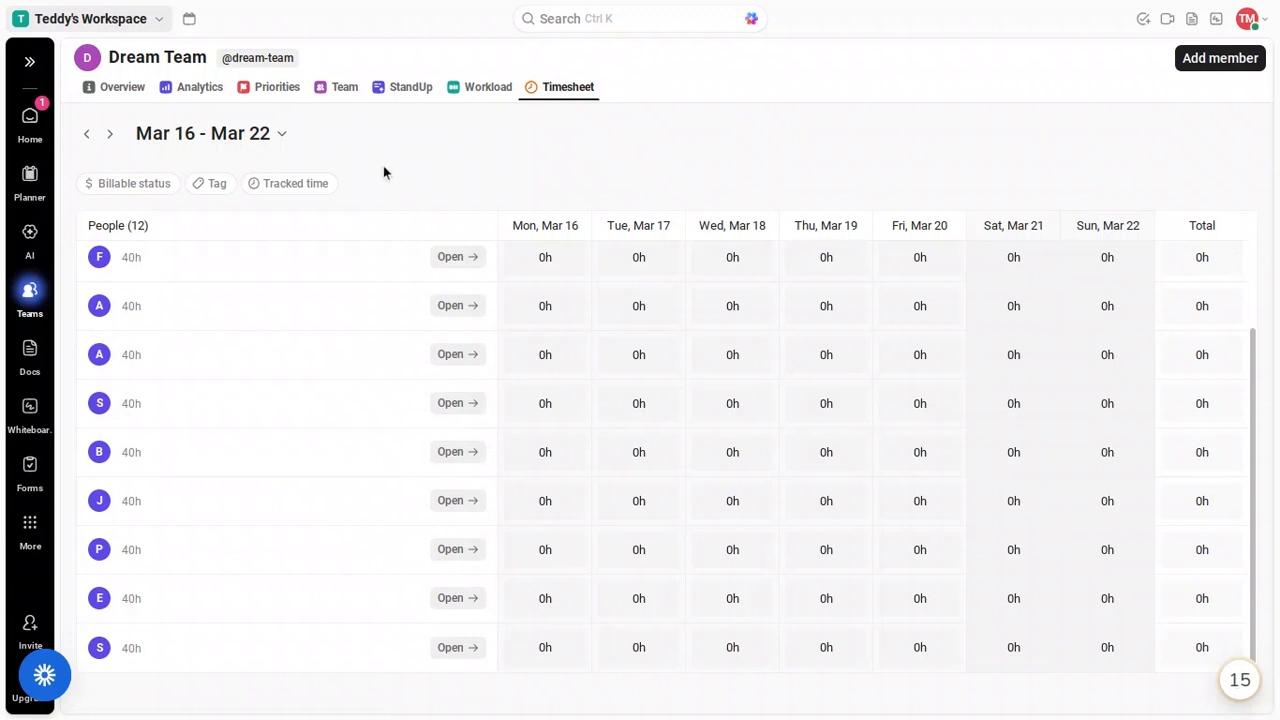
left_click(346, 88)
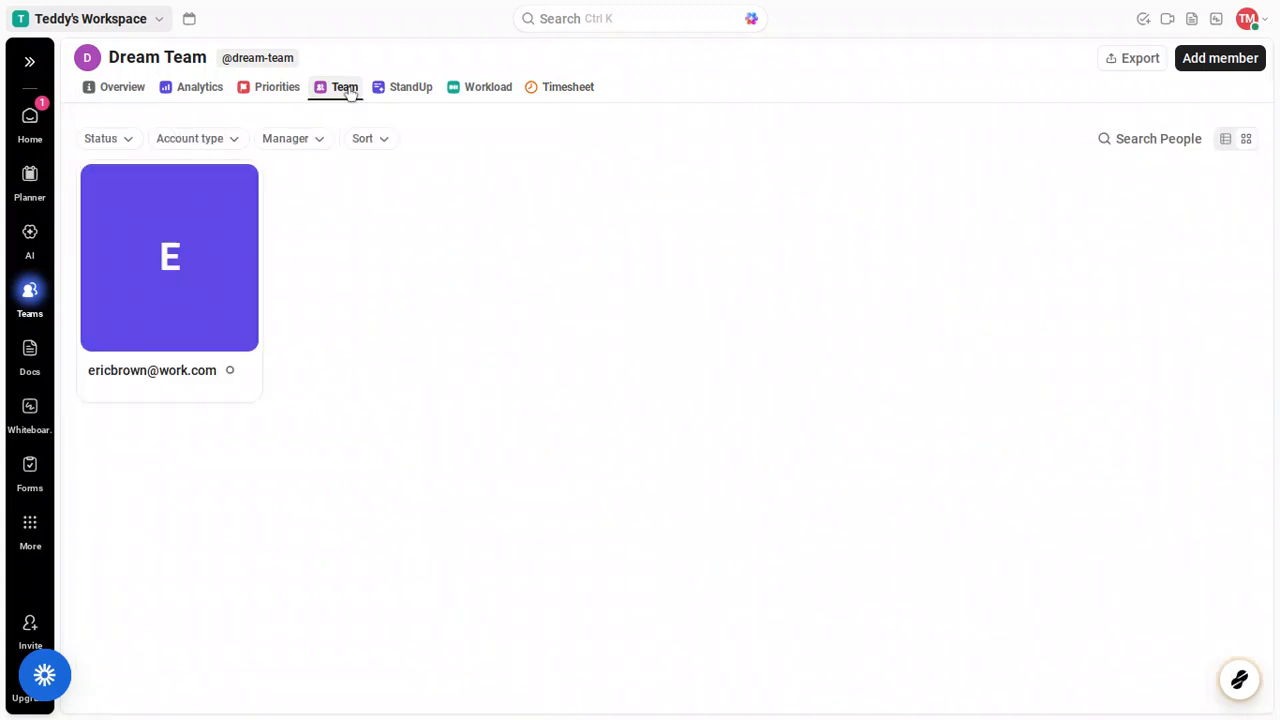
Step: Add two more colleagues to Dream Team, bringing it to three member cards
mouse_move(203, 248)
left_click(1199, 66)
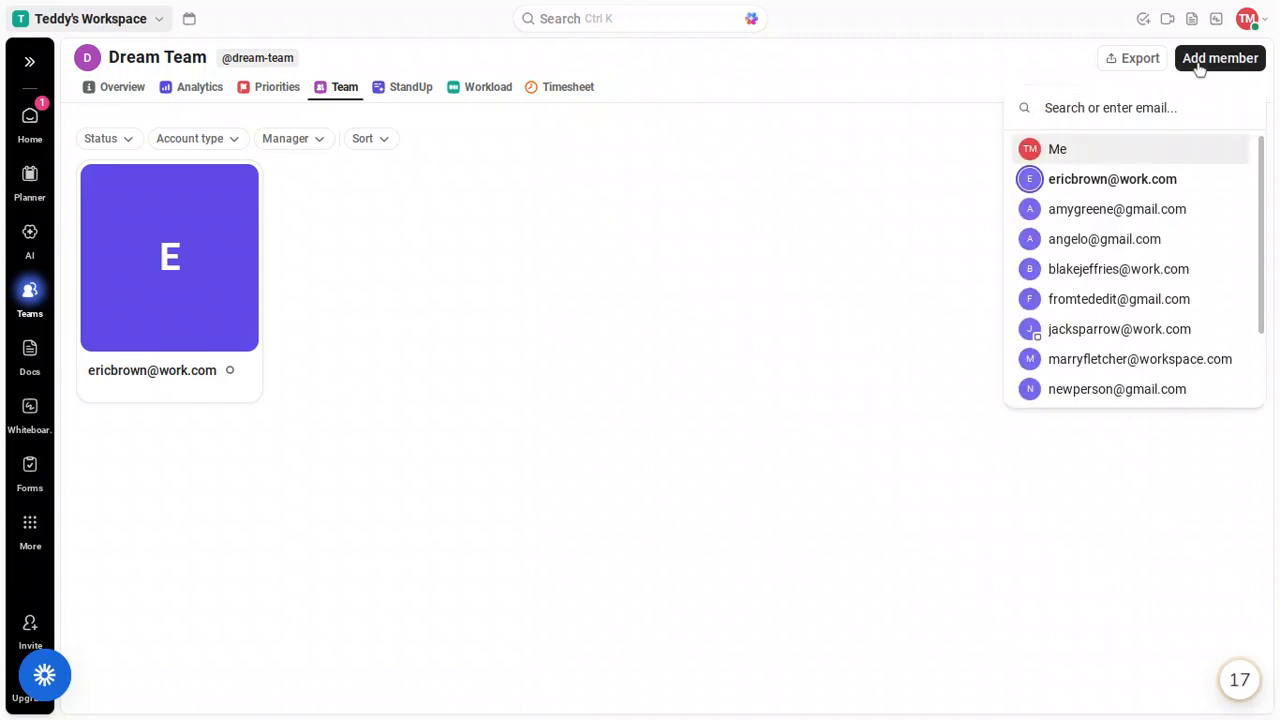
left_click(1148, 267)
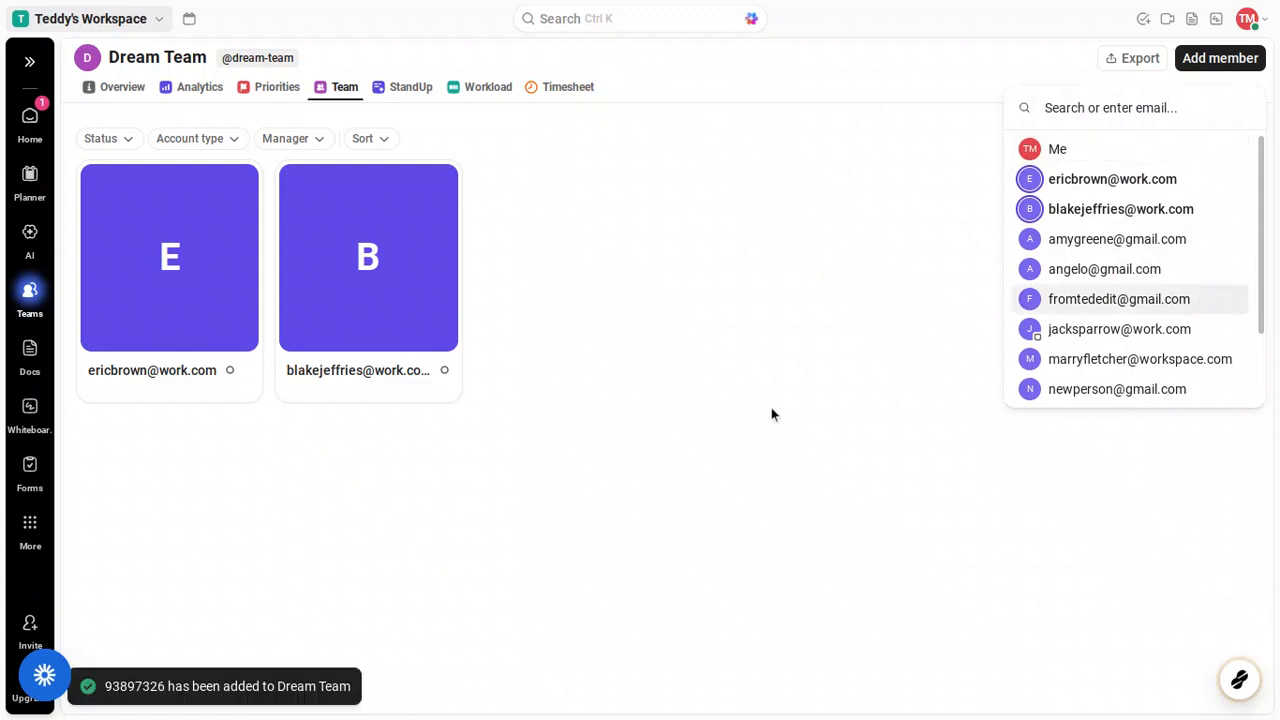
left_click(1053, 268)
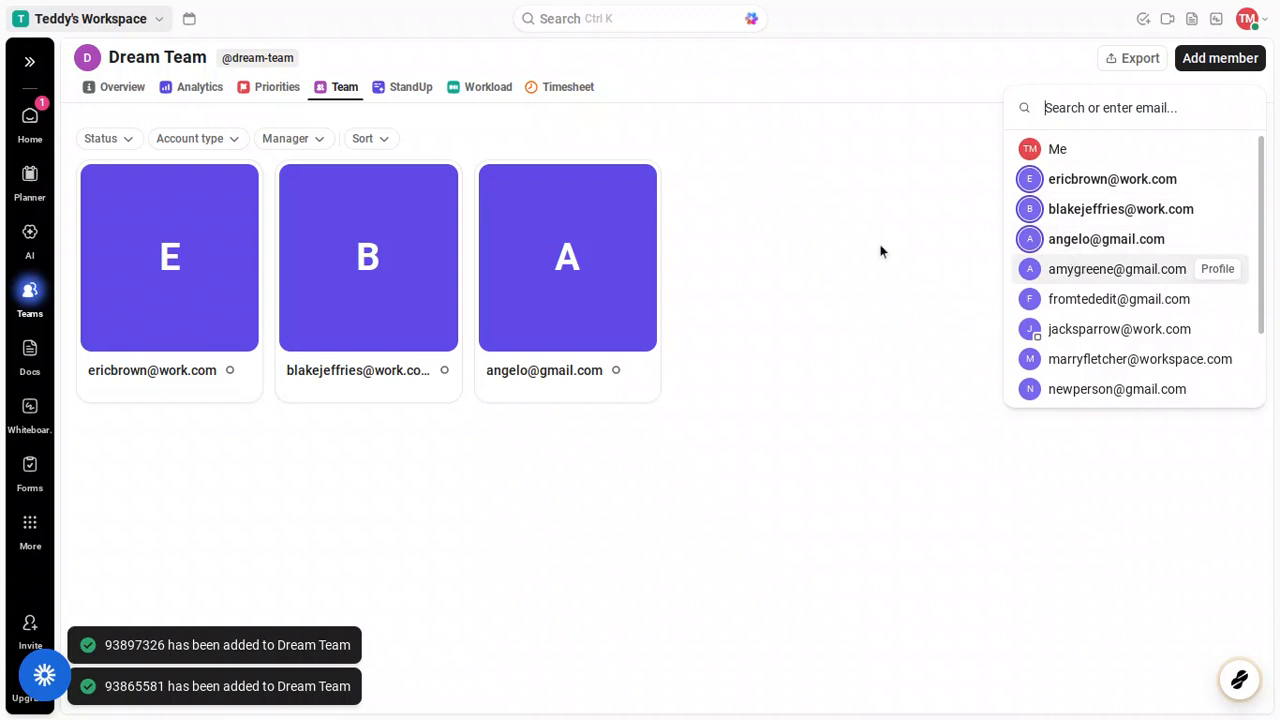
left_click(482, 95)
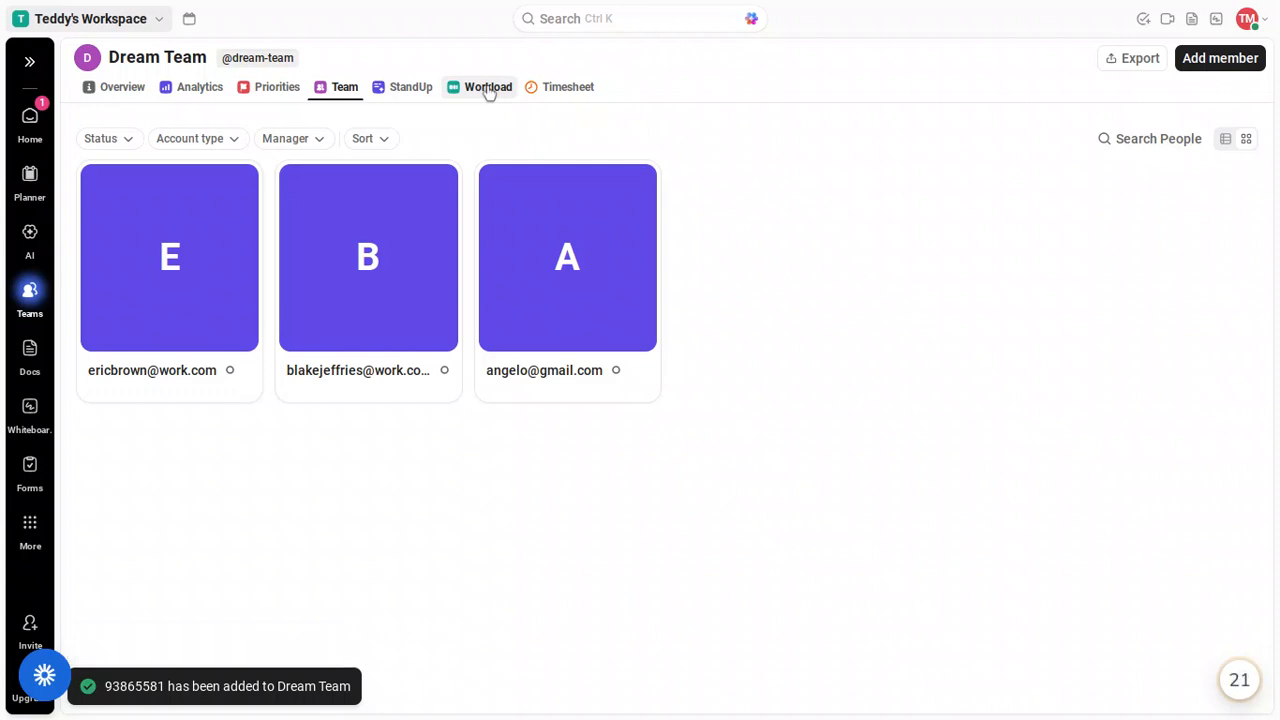
Step: Check the Workload view, dismiss its upgrade offer, and move to the Analytics tab
left_click(488, 88)
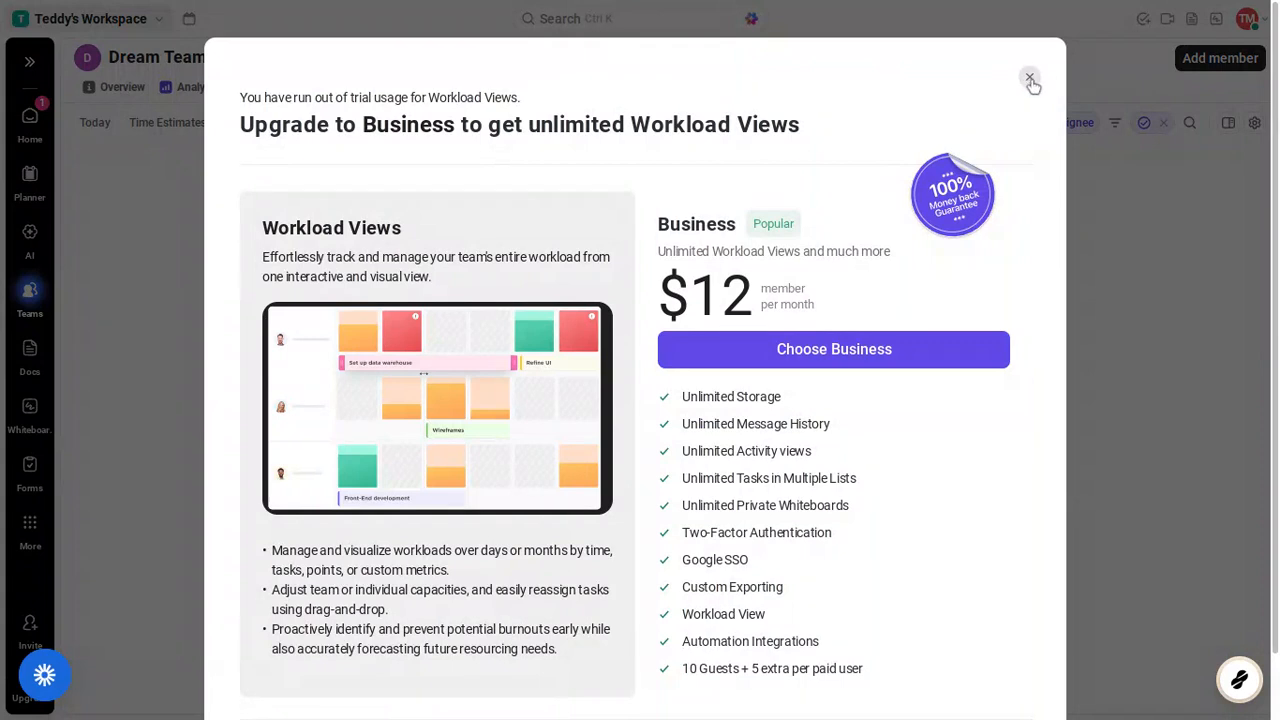
left_click(1031, 80)
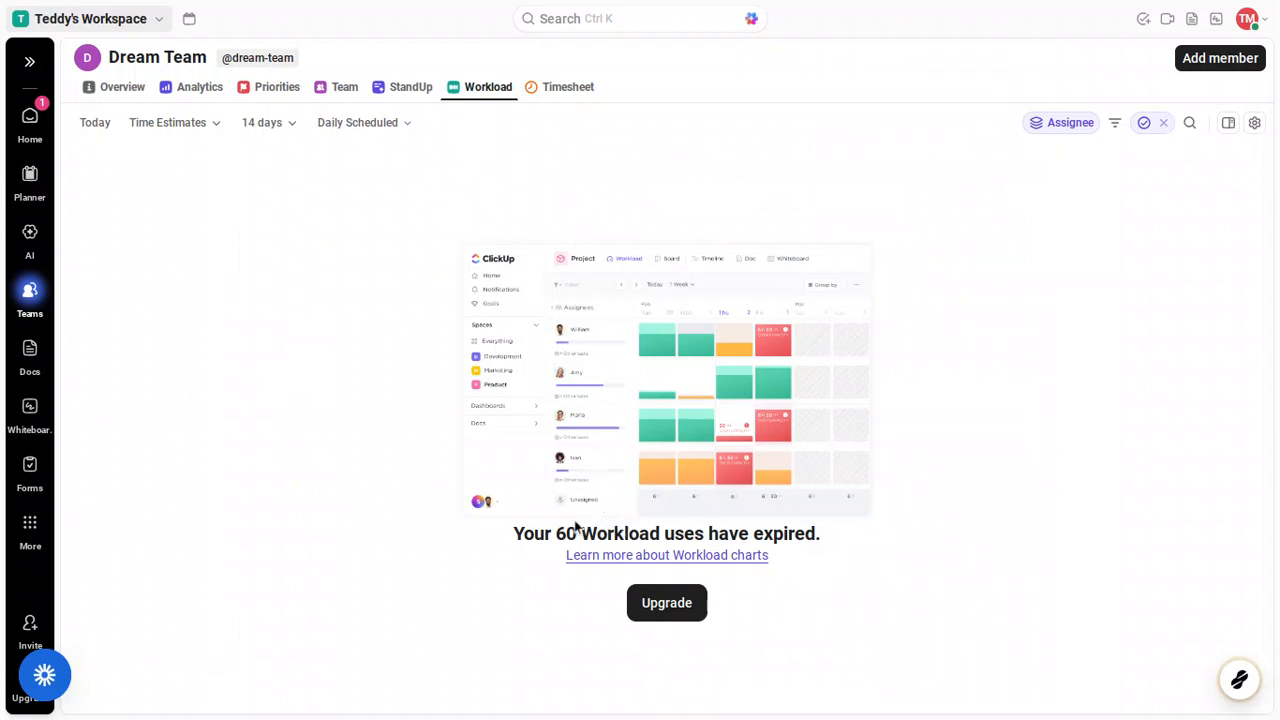
left_click(200, 96)
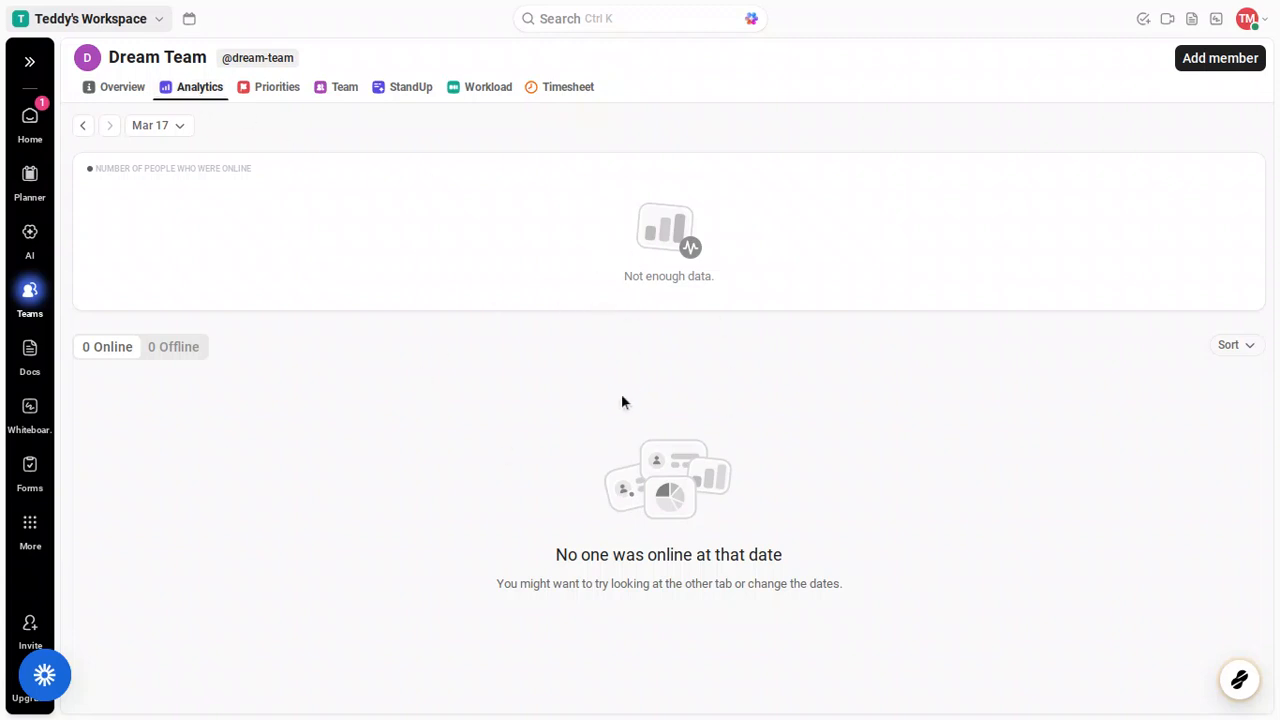
left_click(274, 105)
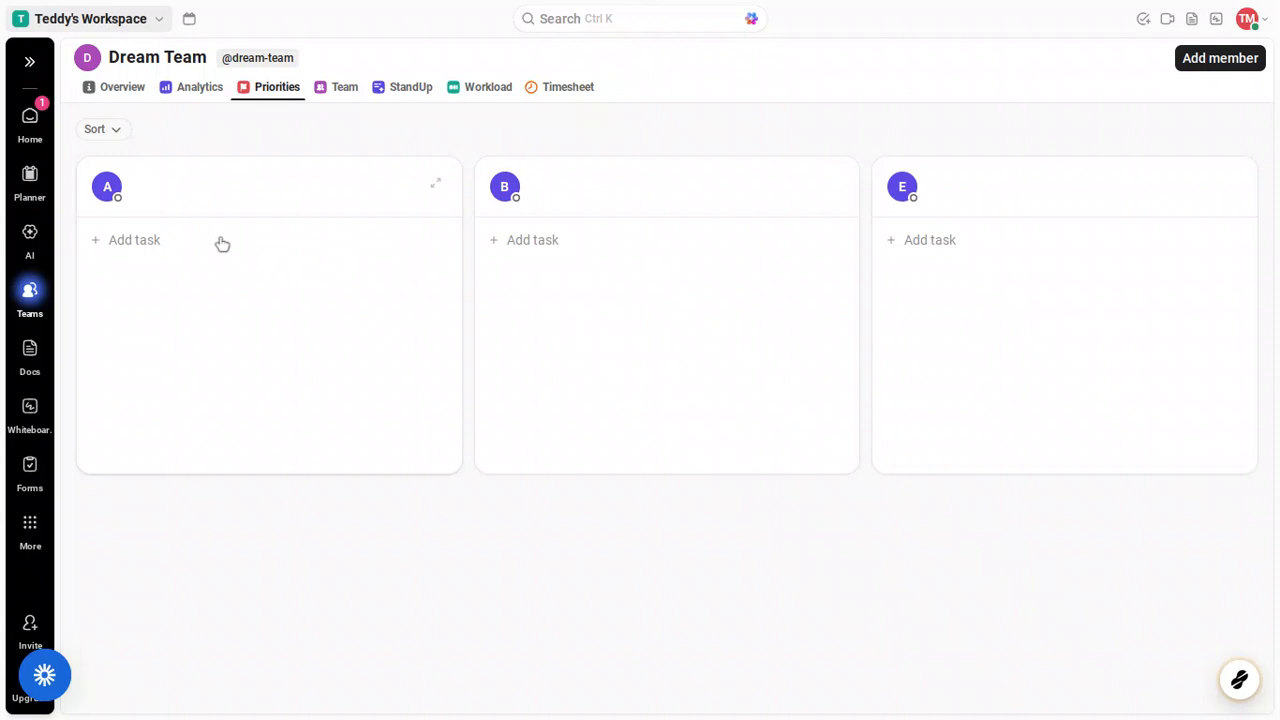
left_click(158, 243)
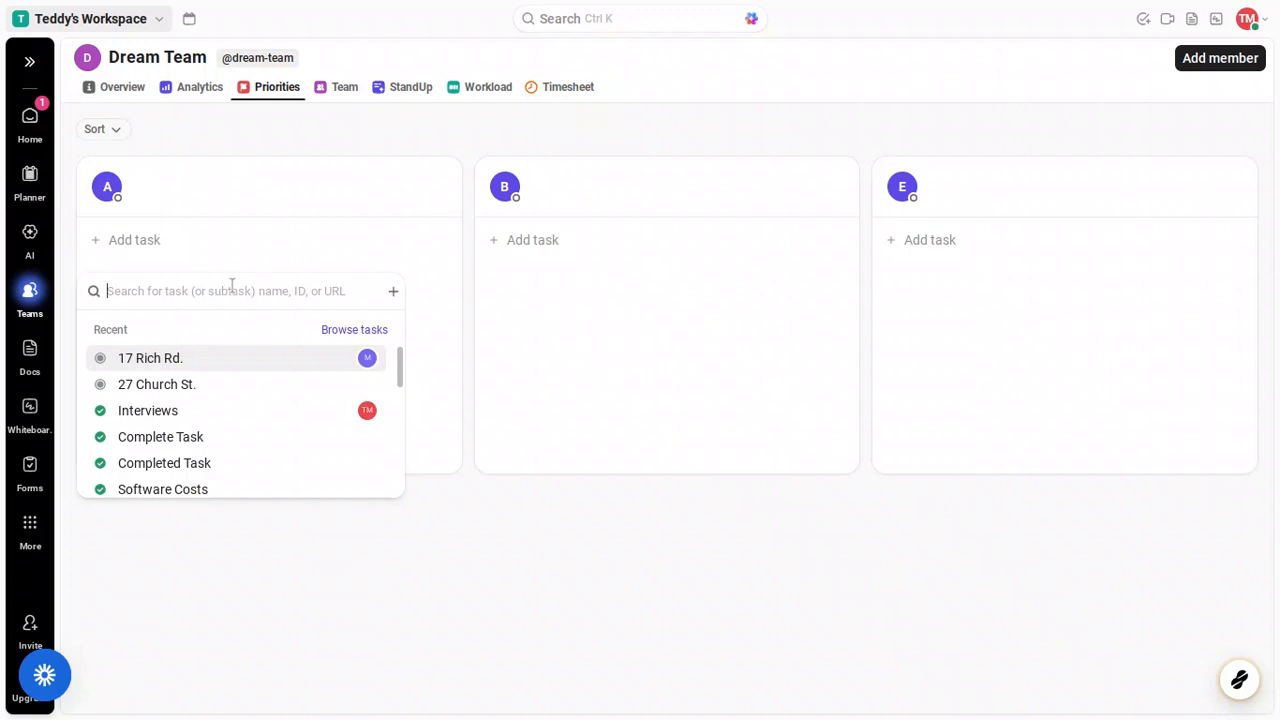
scroll(237, 360, "down", 3)
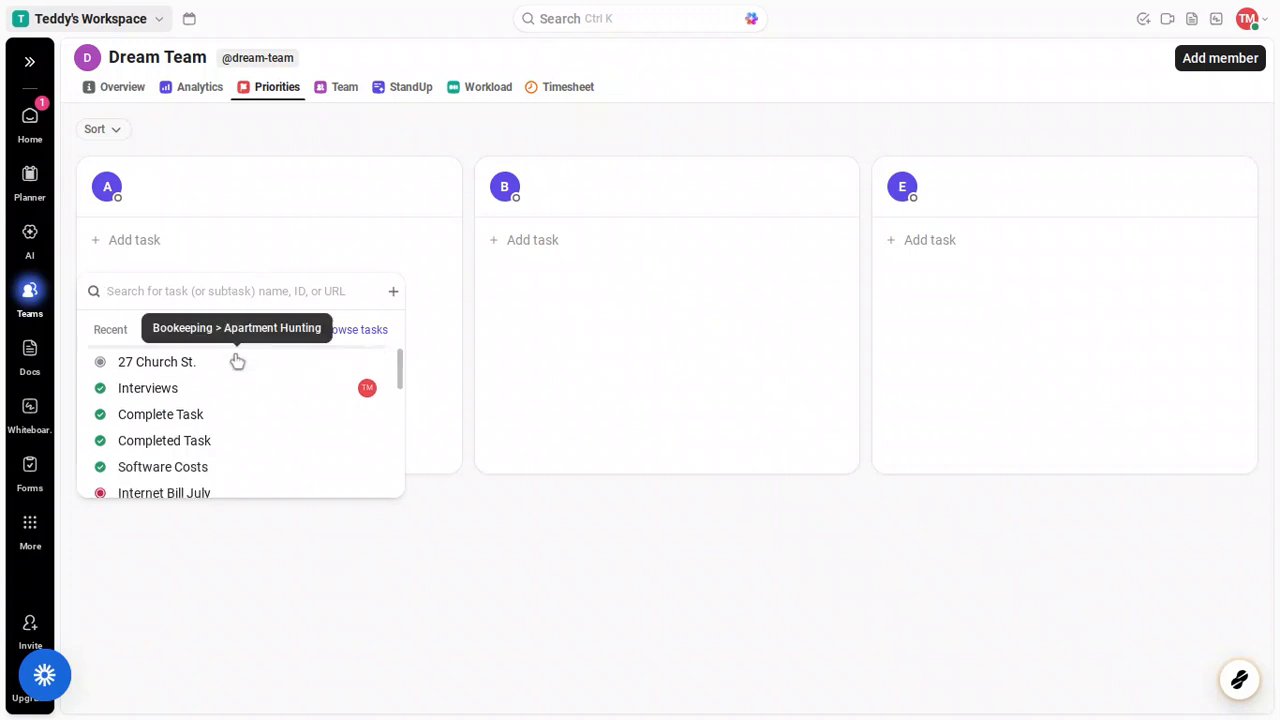
left_click(237, 360)
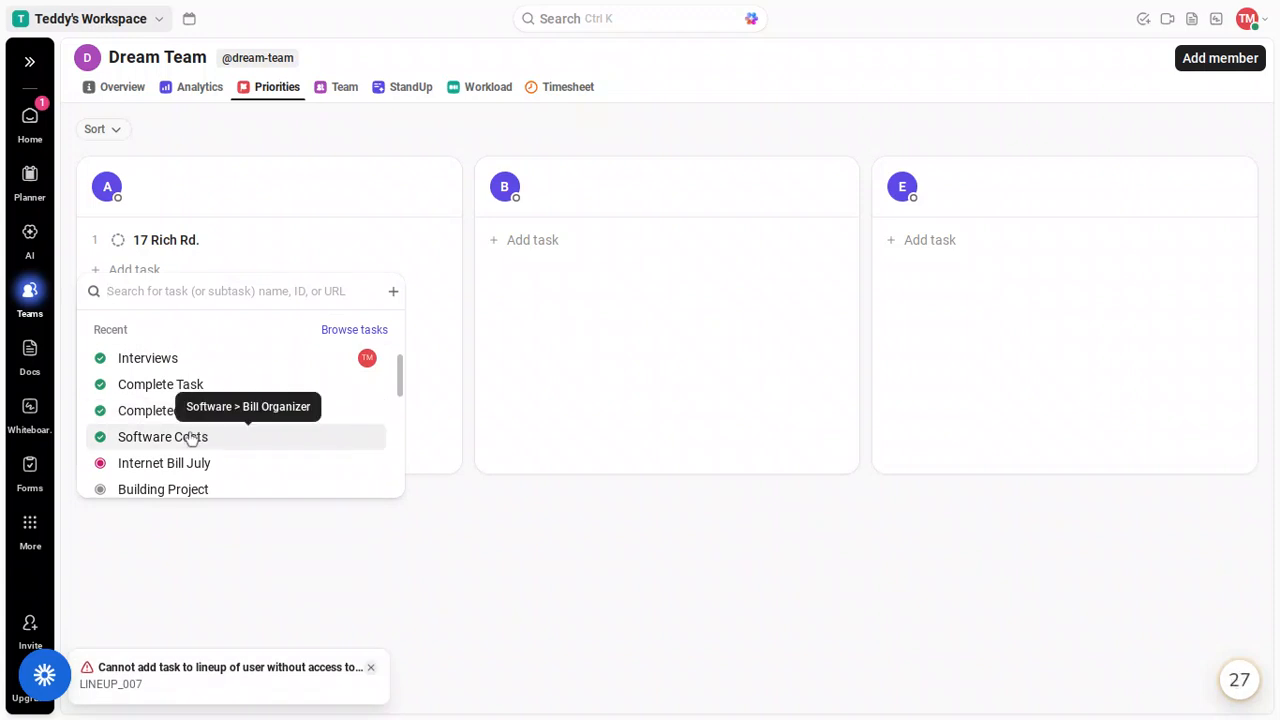
left_click(192, 437)
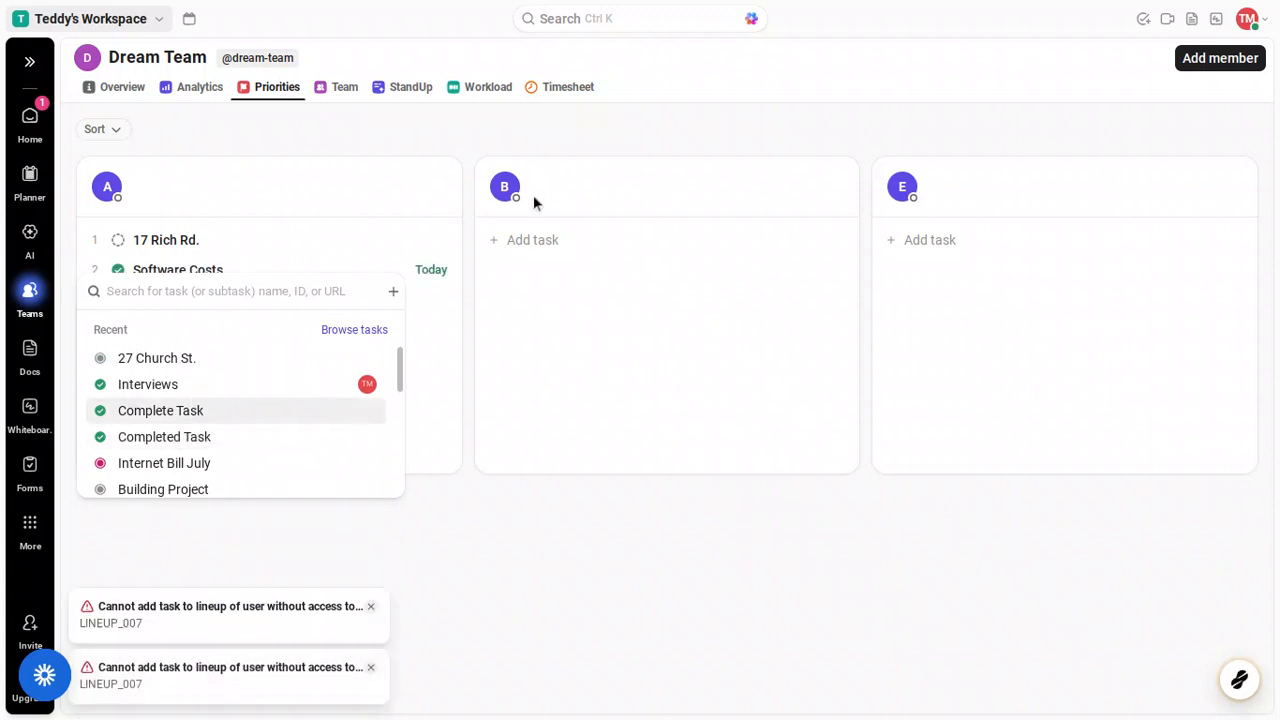